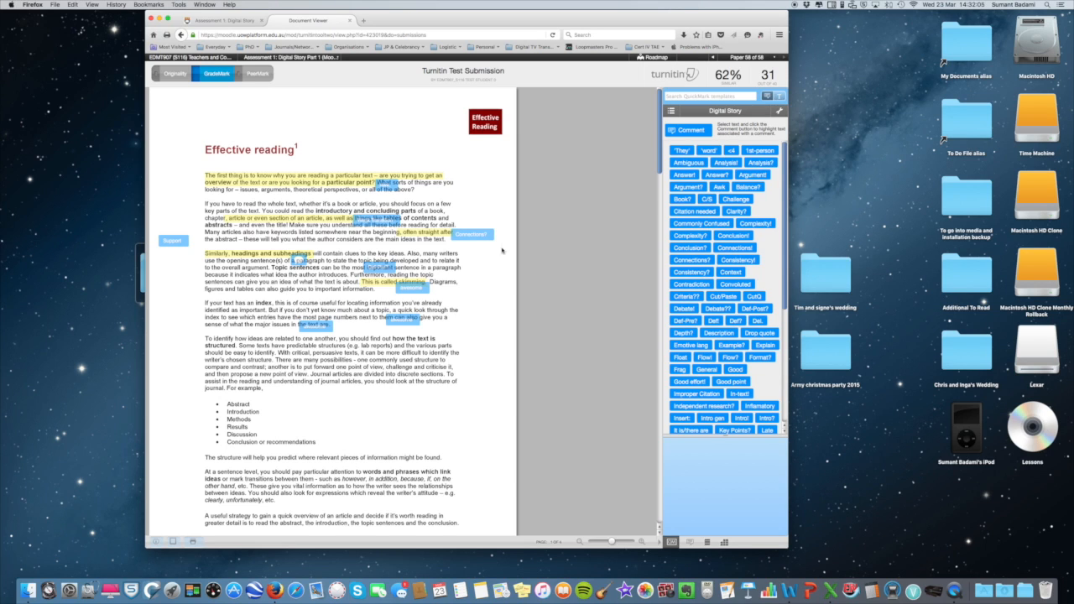
Step: Open the details of the awesome comment on "them can also" and display the MT907 Digital Story Rubric
mouse_move(410, 320)
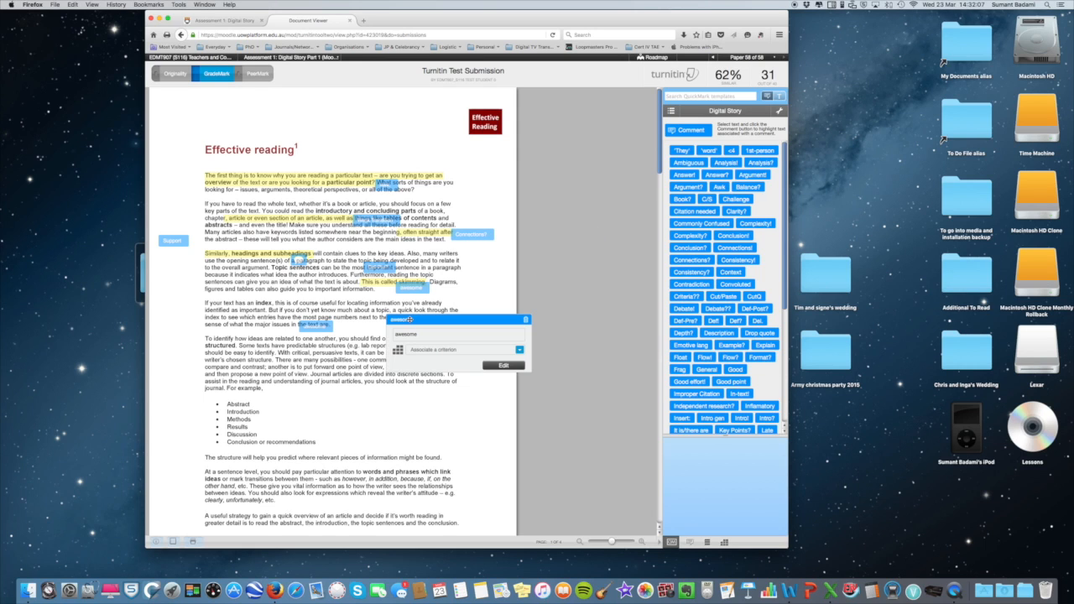
left_click(519, 350)
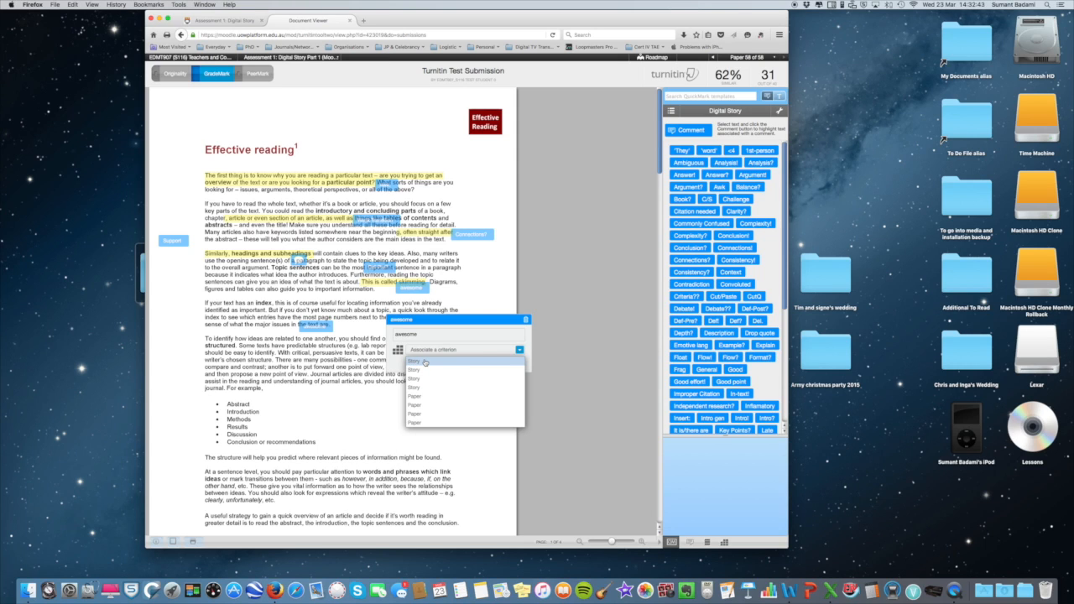
left_click(614, 370)
left_click(724, 542)
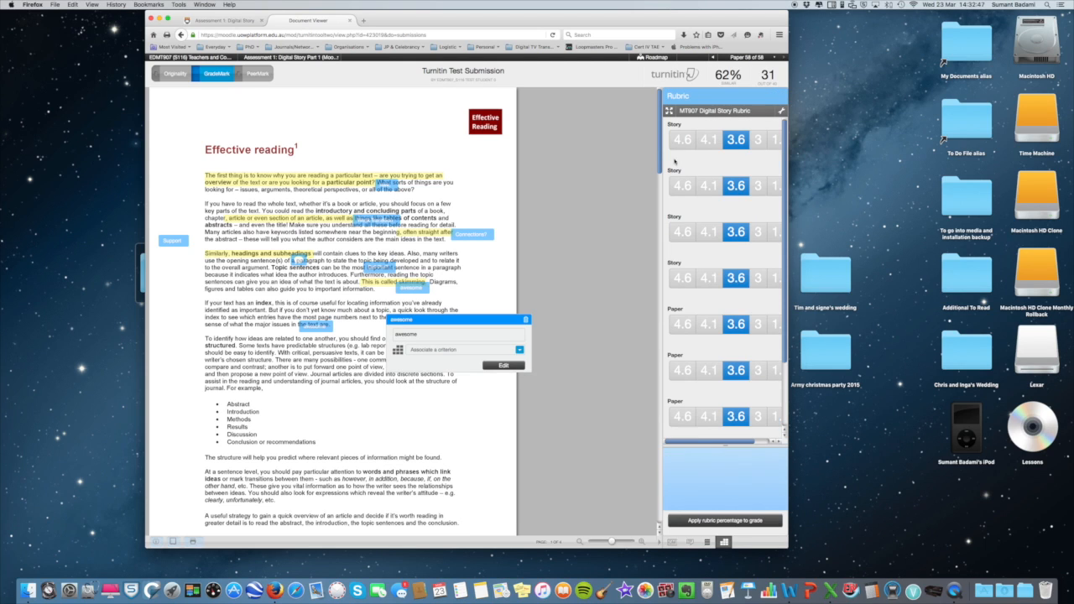
Step: Try a 4.6 rating on the first two Story criteria, then rate both of them 3
left_click(682, 140)
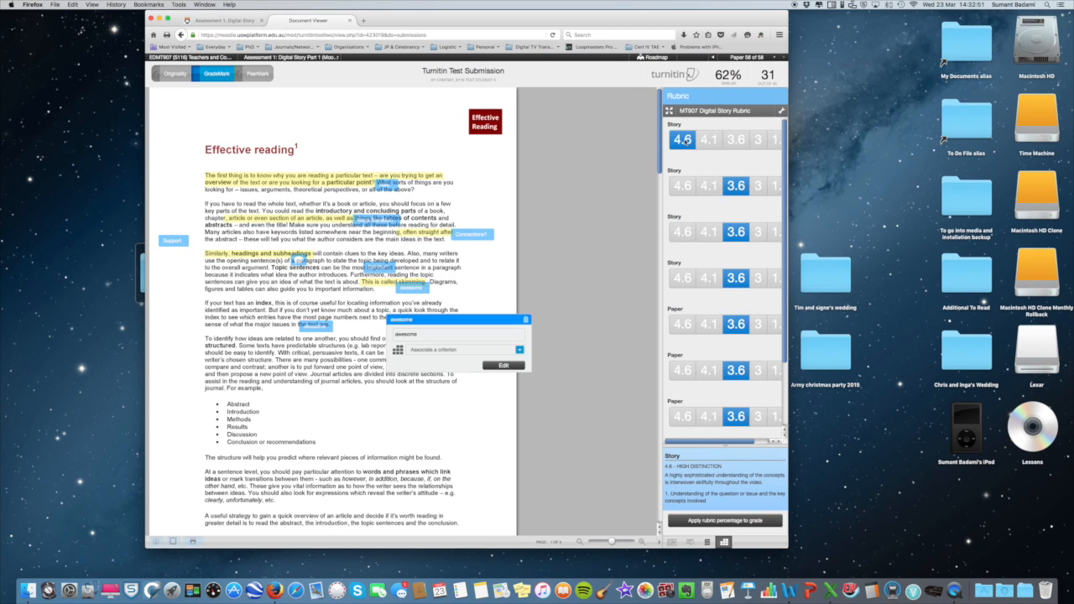
left_click(683, 186)
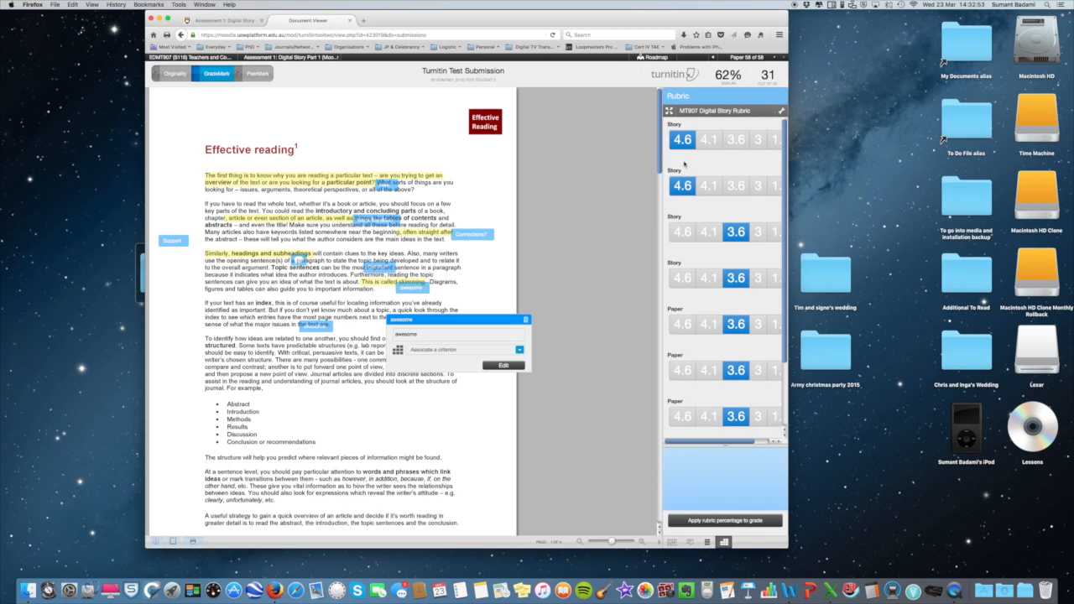
left_click(760, 140)
left_click(758, 187)
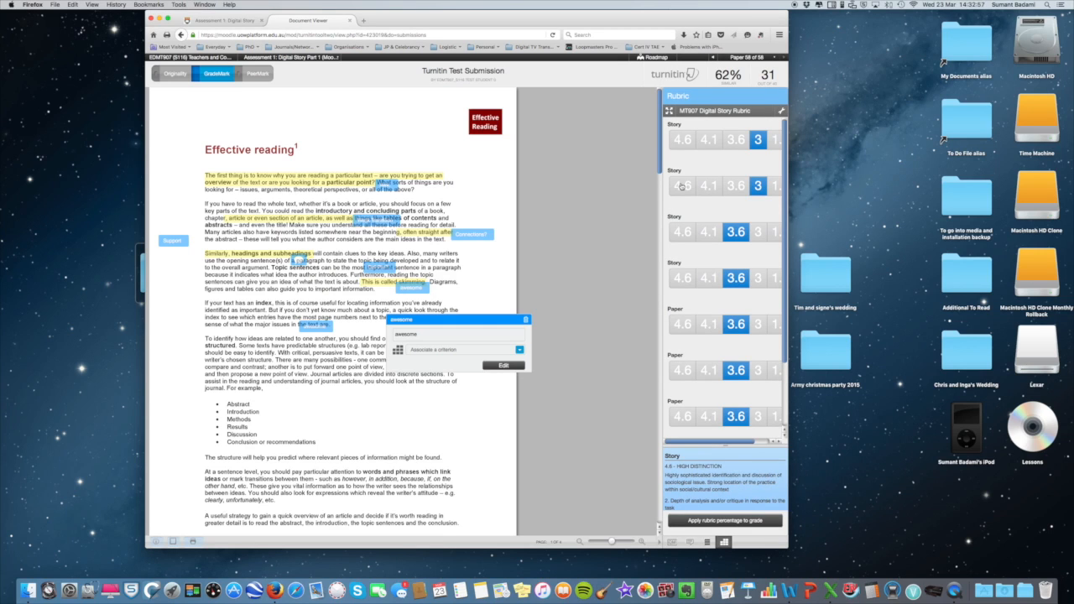
Step: Associate the open awesome comment with the first Story criterion and the Connections? comment with the second Paper criterion, checking both criteria's comment markers
left_click(520, 350)
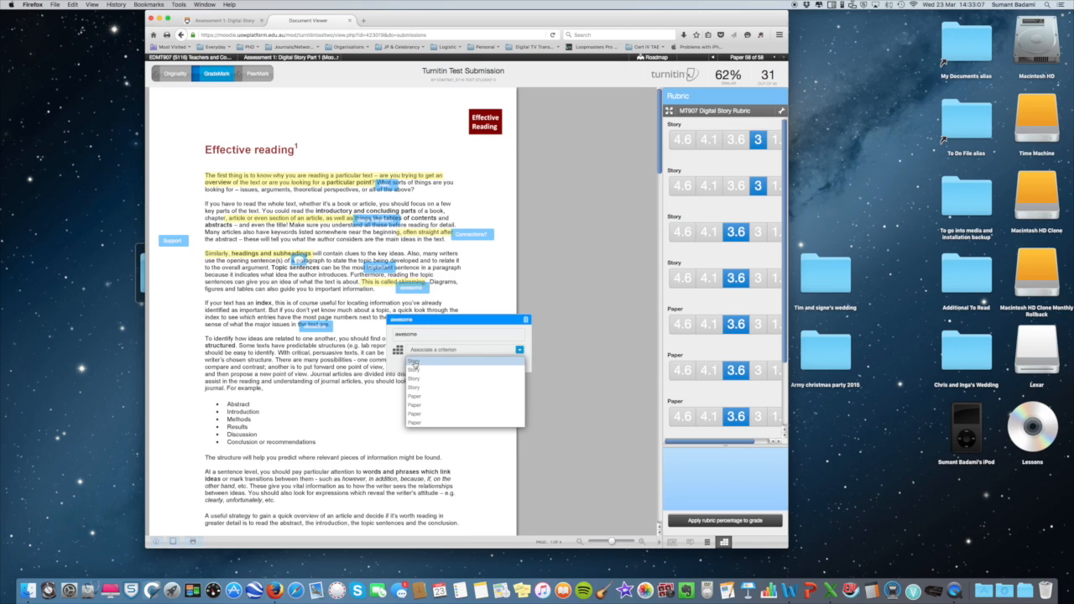
left_click(413, 362)
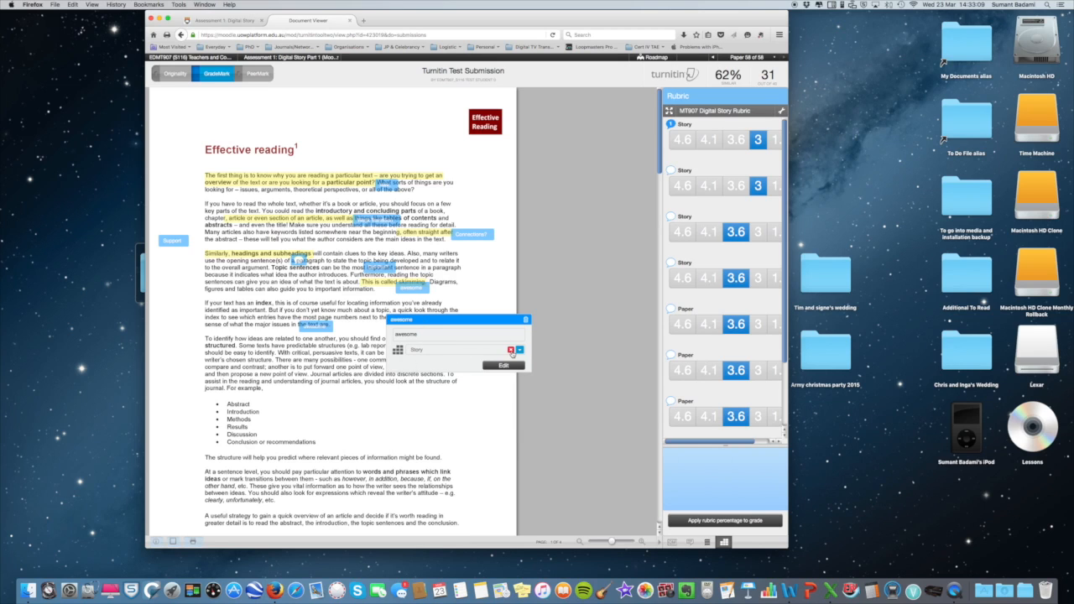
left_click(461, 234)
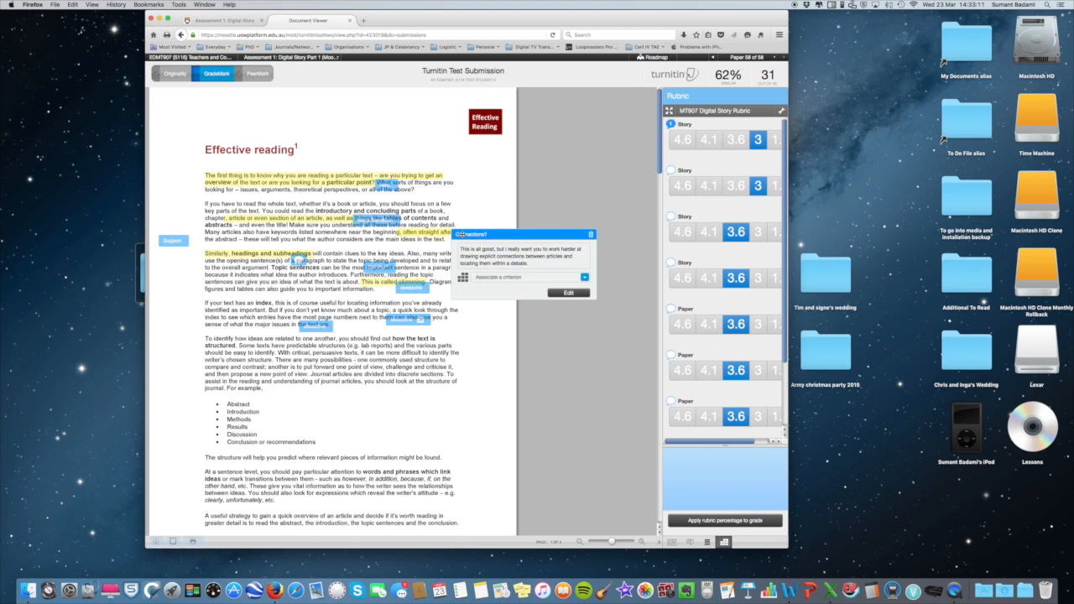
left_click(584, 276)
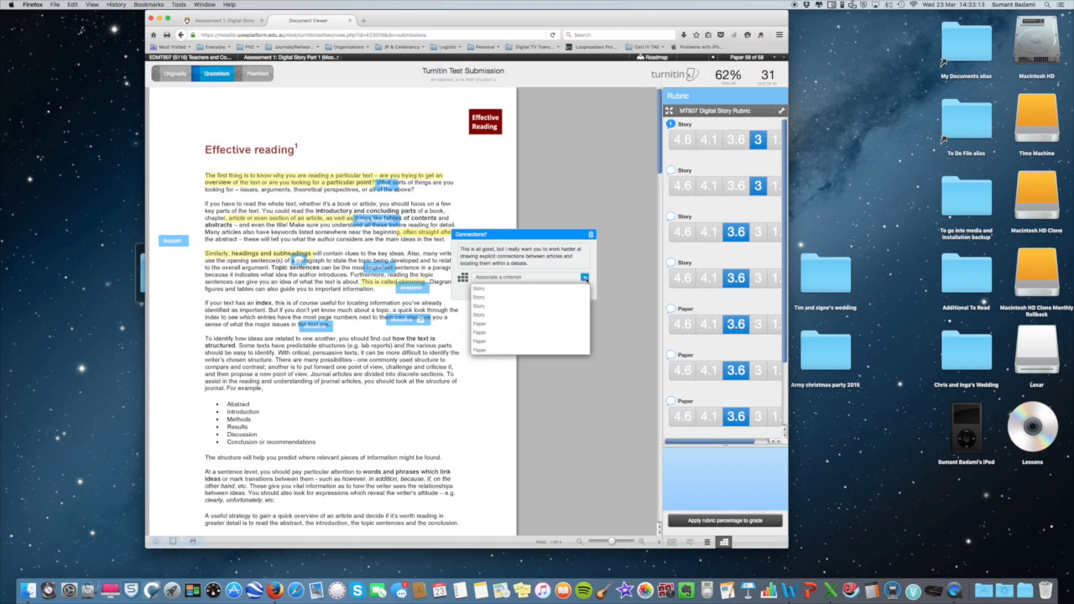
left_click(493, 335)
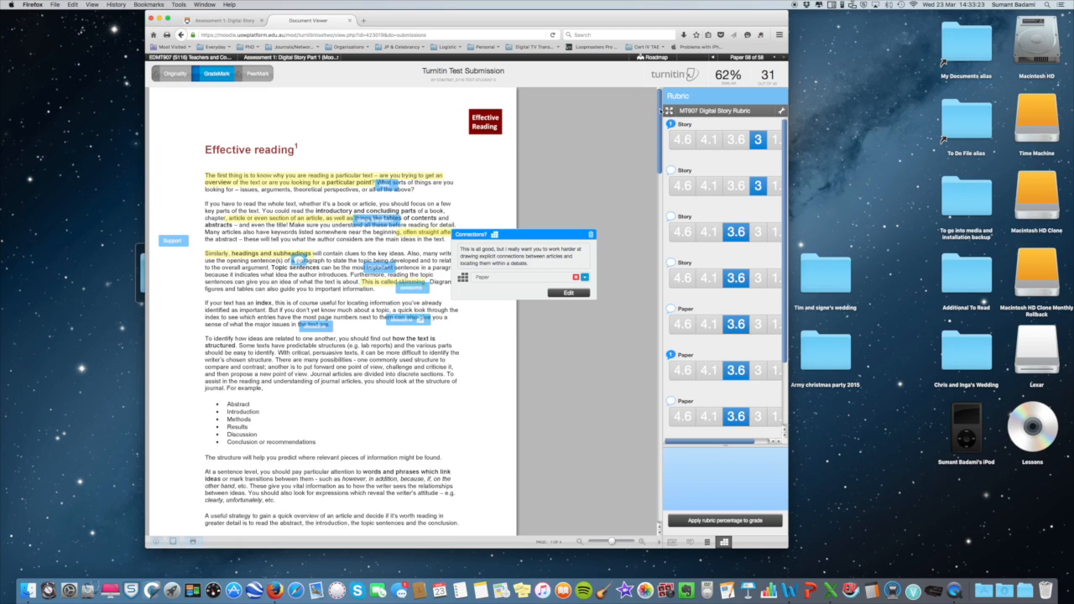
left_click(670, 123)
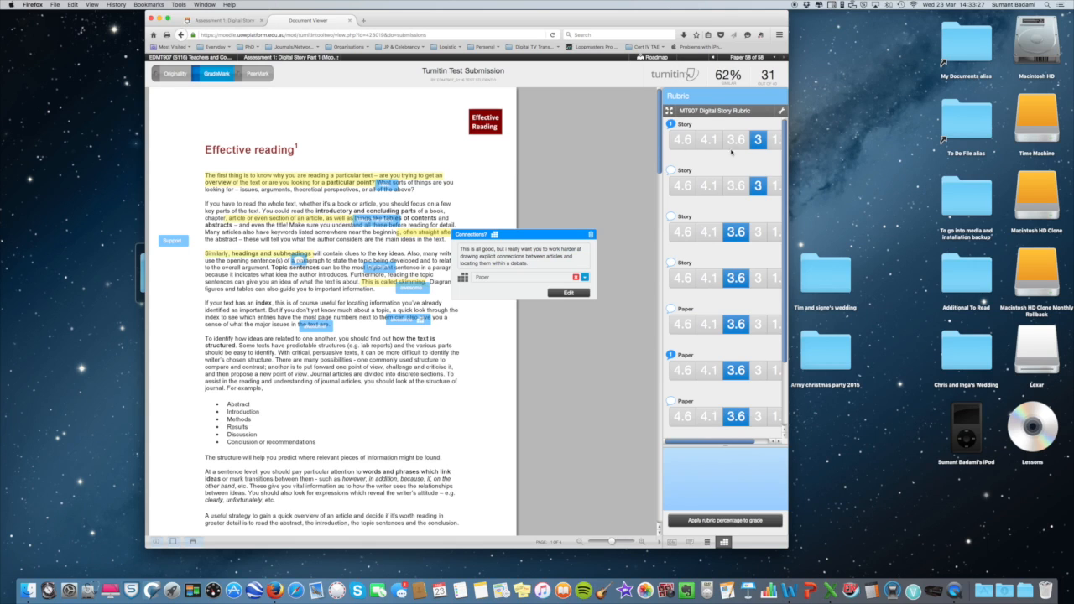
left_click(671, 356)
Step: Associate the awesome comment on "the text say" with the second Paper criterion
left_click(320, 325)
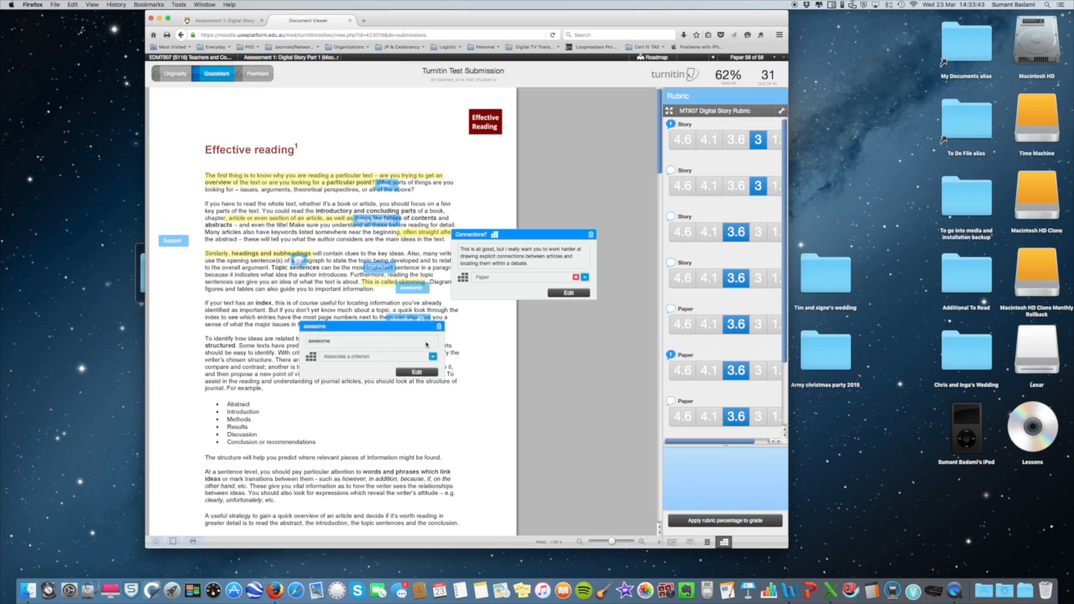
left_click(432, 357)
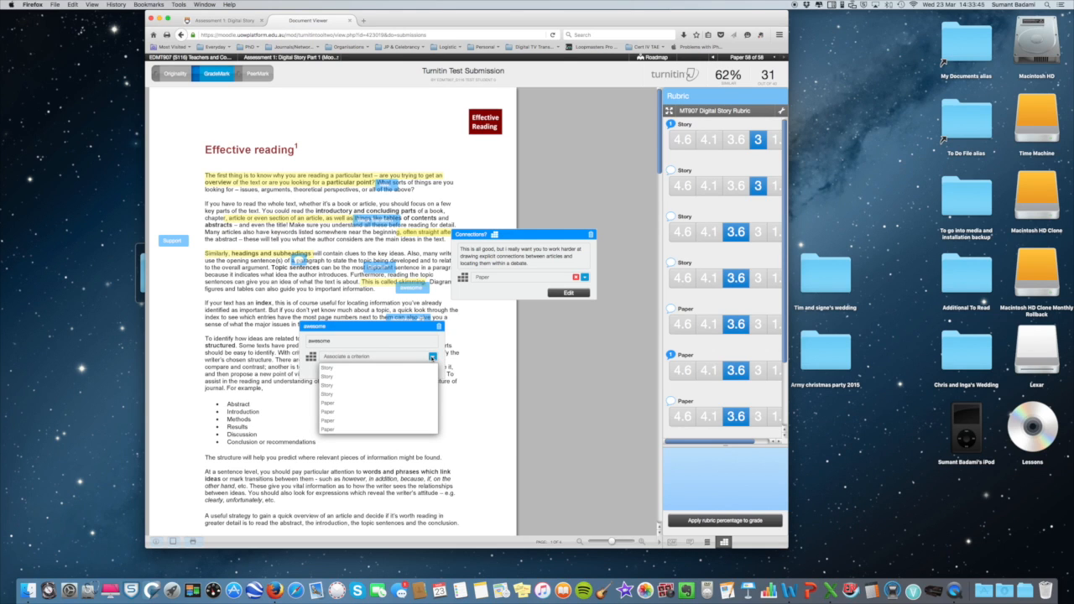
left_click(361, 411)
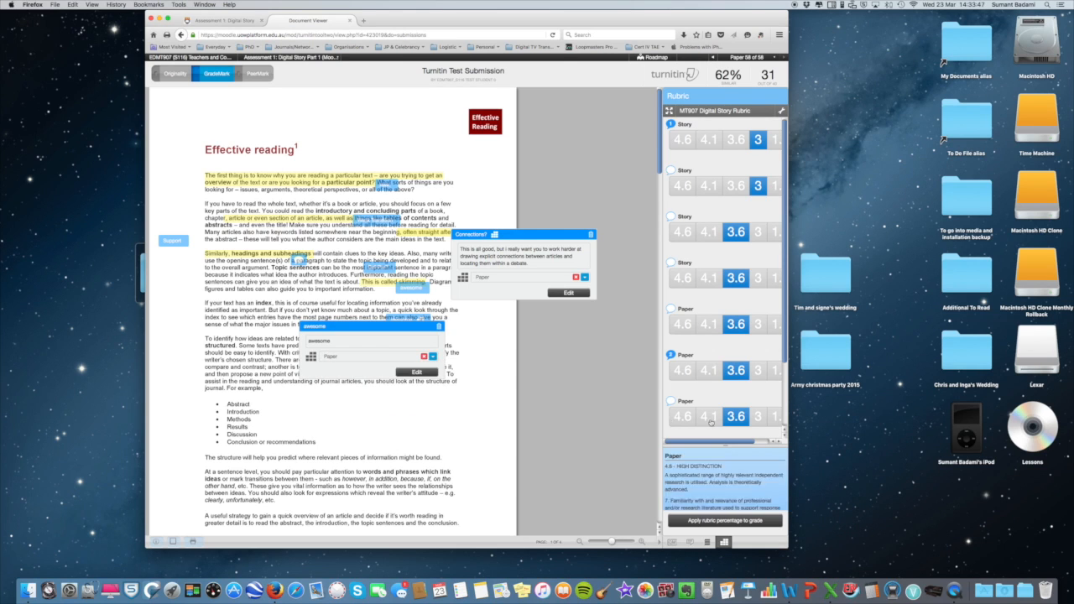
Step: Review the comments linked to the second Paper criterion and close the open comment bubbles
left_click(671, 355)
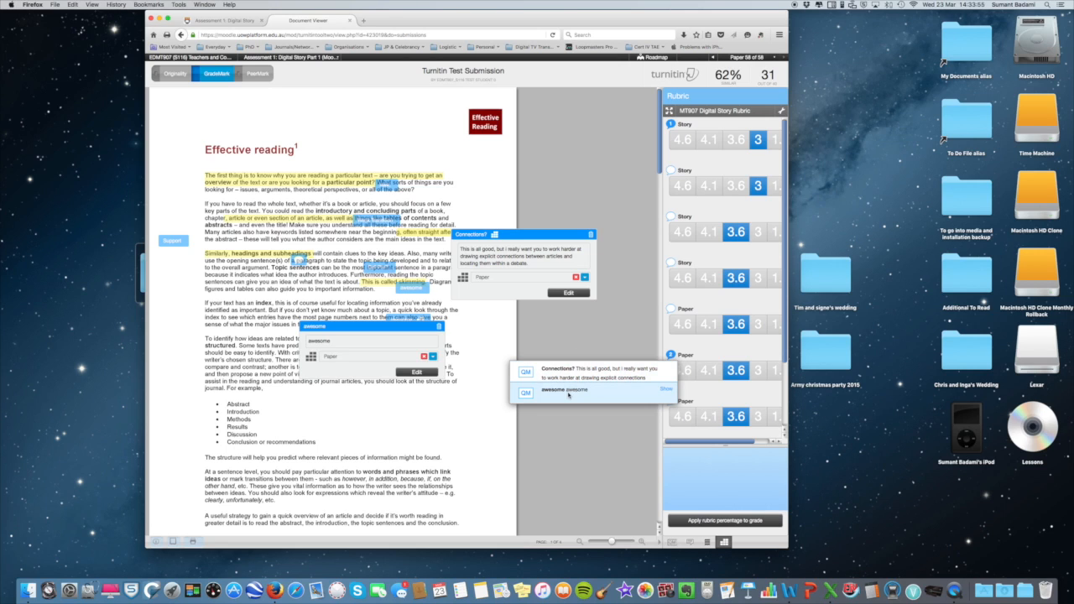
left_click(760, 349)
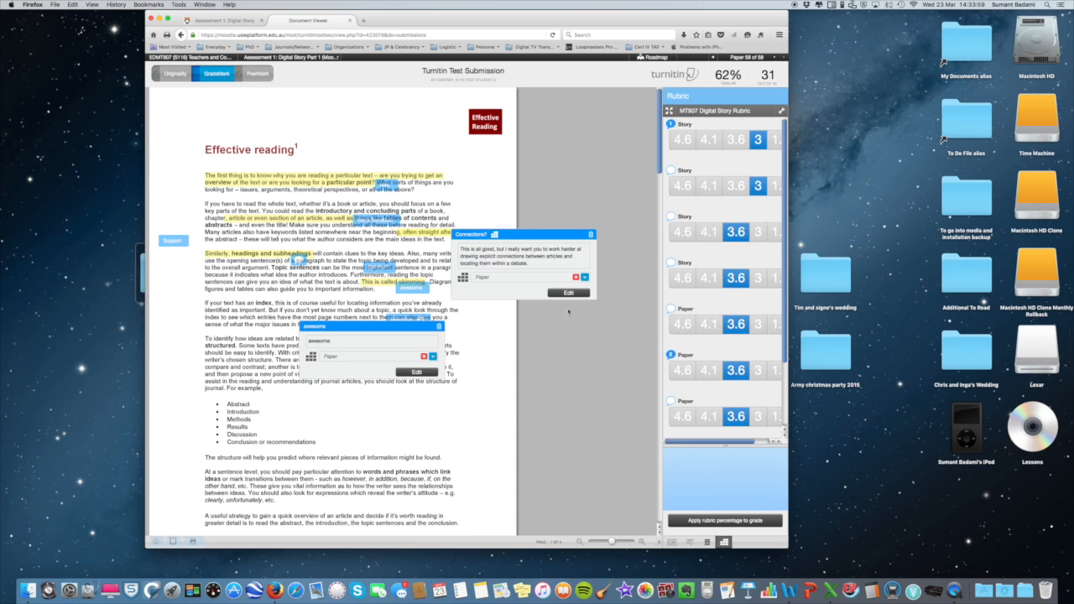
left_click(484, 322)
left_click(600, 379)
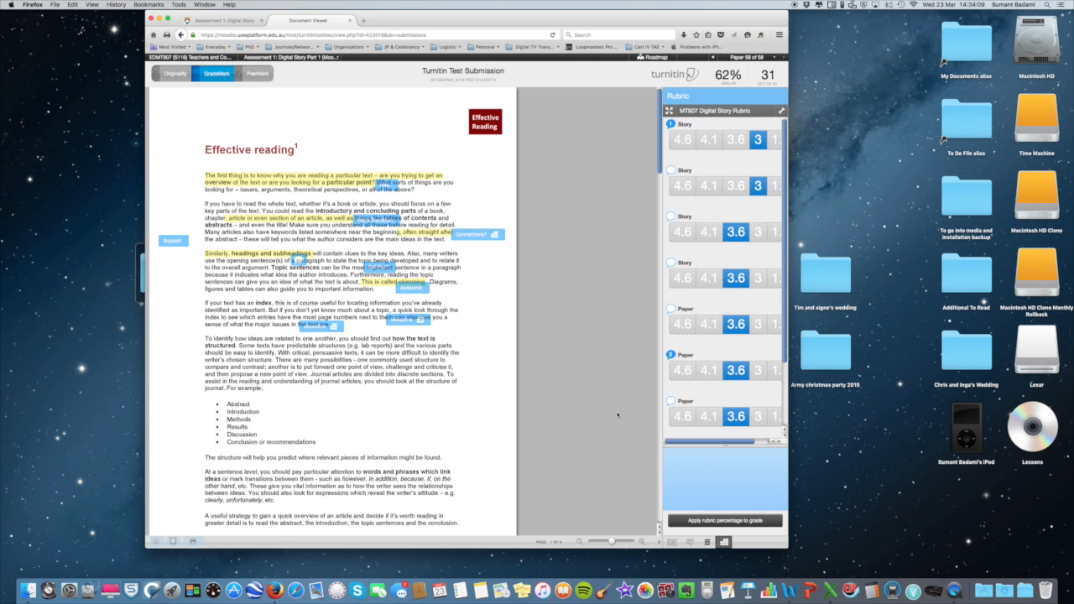
Step: Open the QuickMark Manager from the Digital Story set and list the marks of all sets
left_click(673, 544)
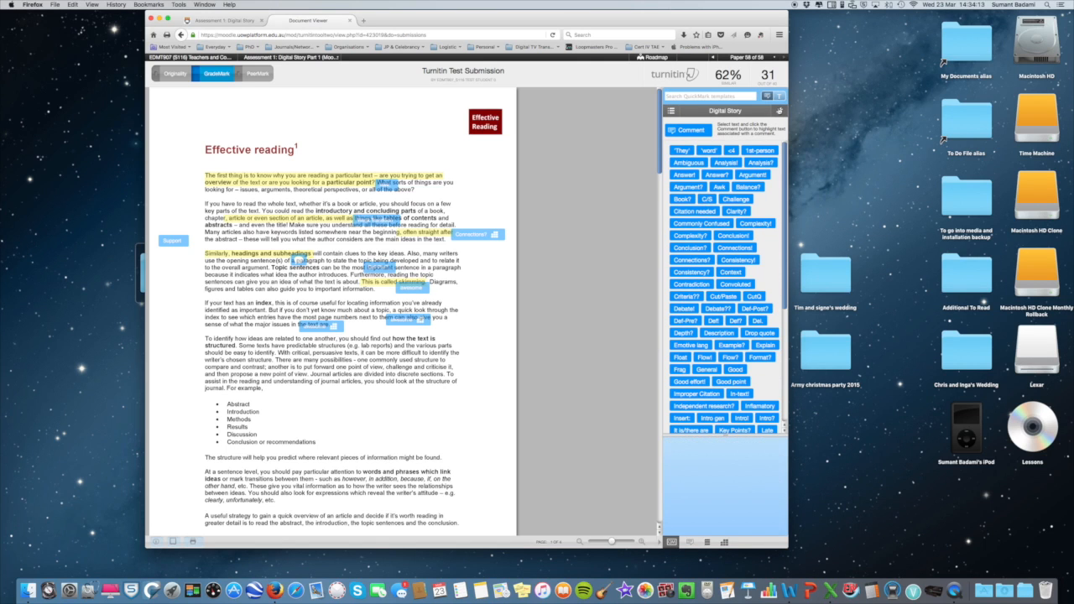
left_click(779, 111)
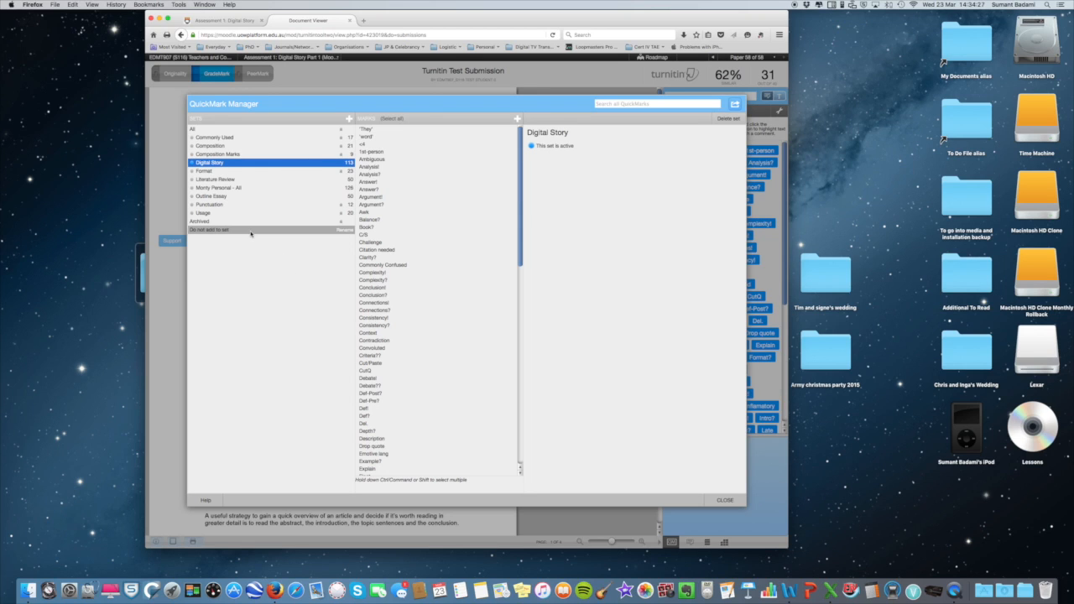
left_click(209, 128)
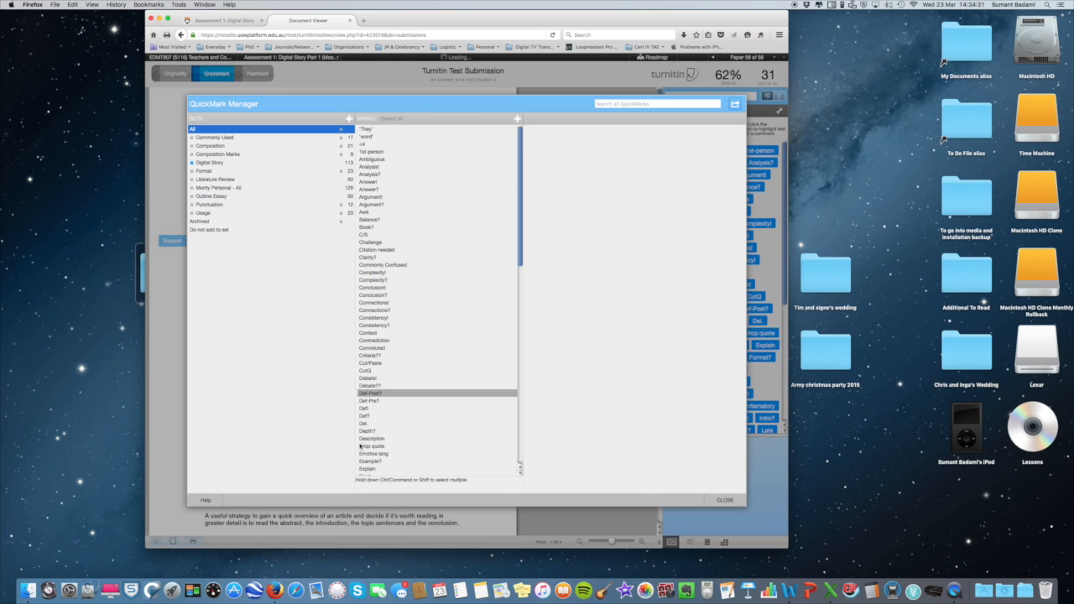
scroll(461, 237, "down", 10)
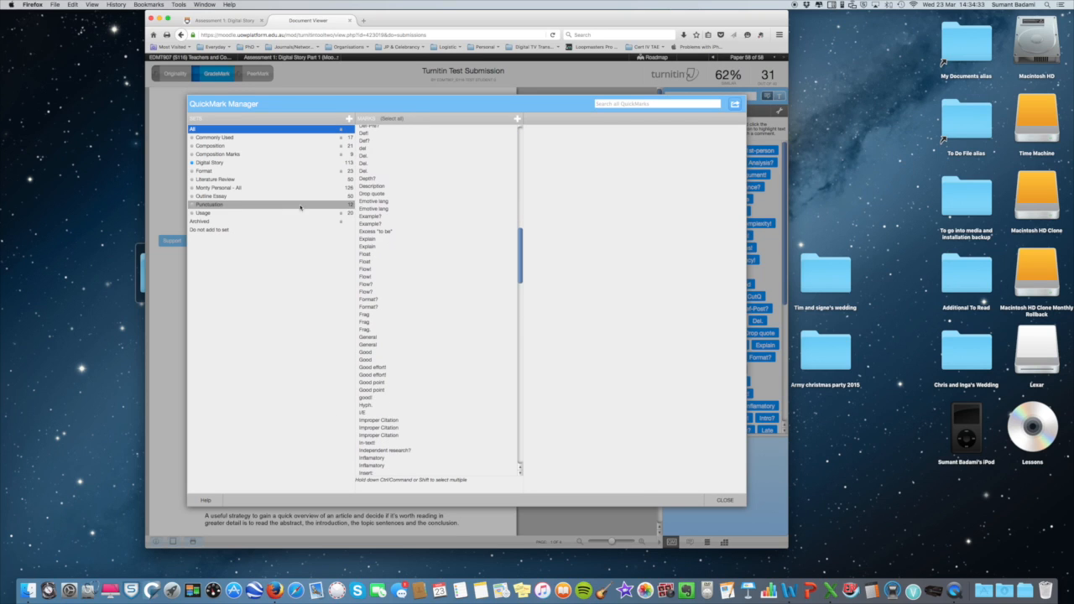
Step: Examine the marks in the Literature Review, Digital Story, Outline Essay, Commonly Used, Composition Marks, Format, Punctuation and Usage sets
left_click(223, 181)
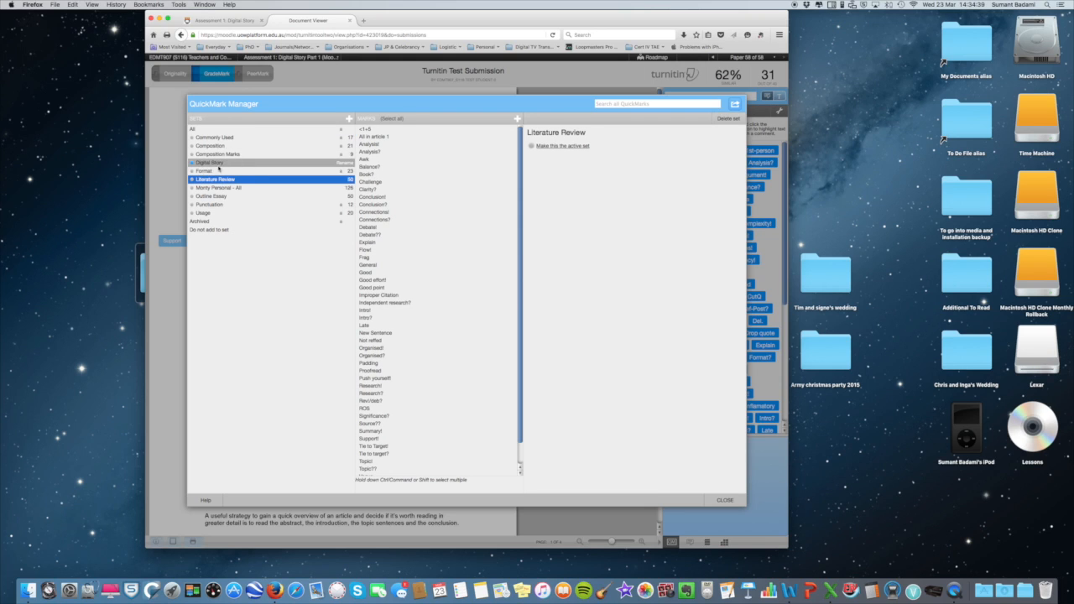
left_click(217, 164)
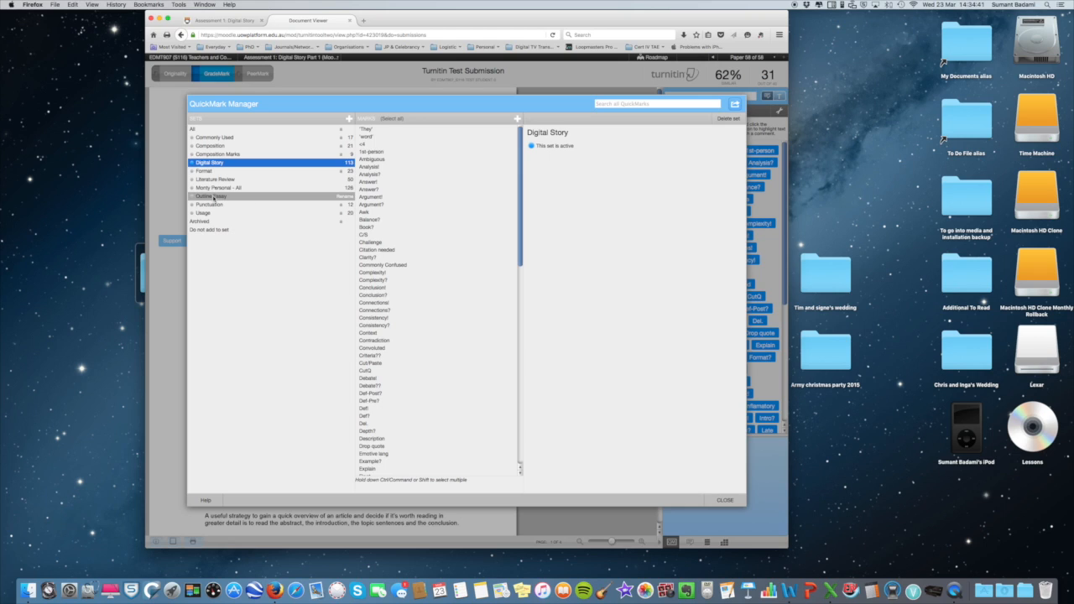
left_click(214, 198)
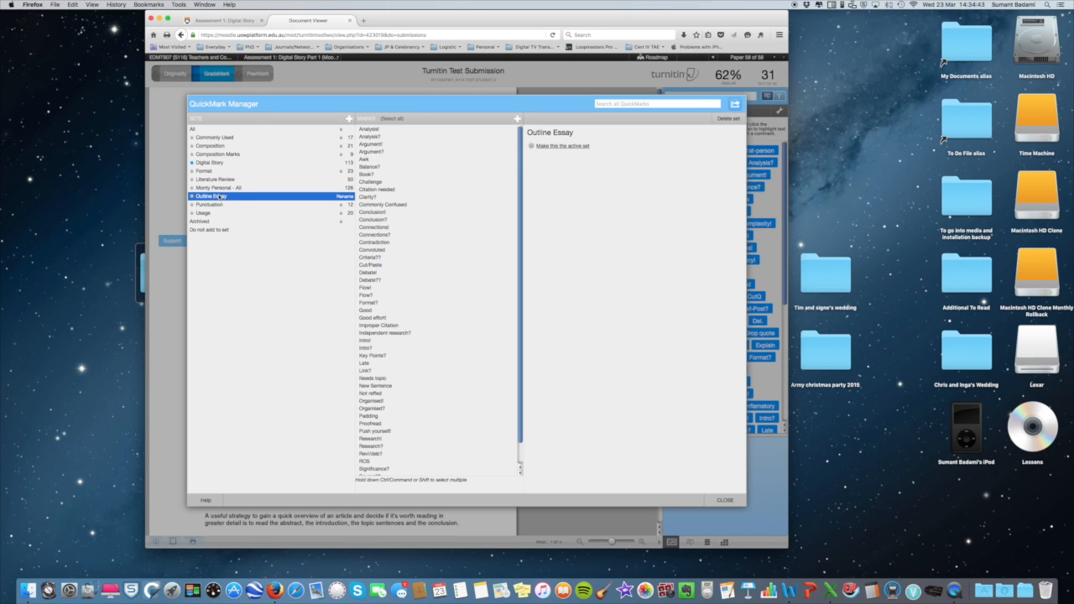
left_click(226, 137)
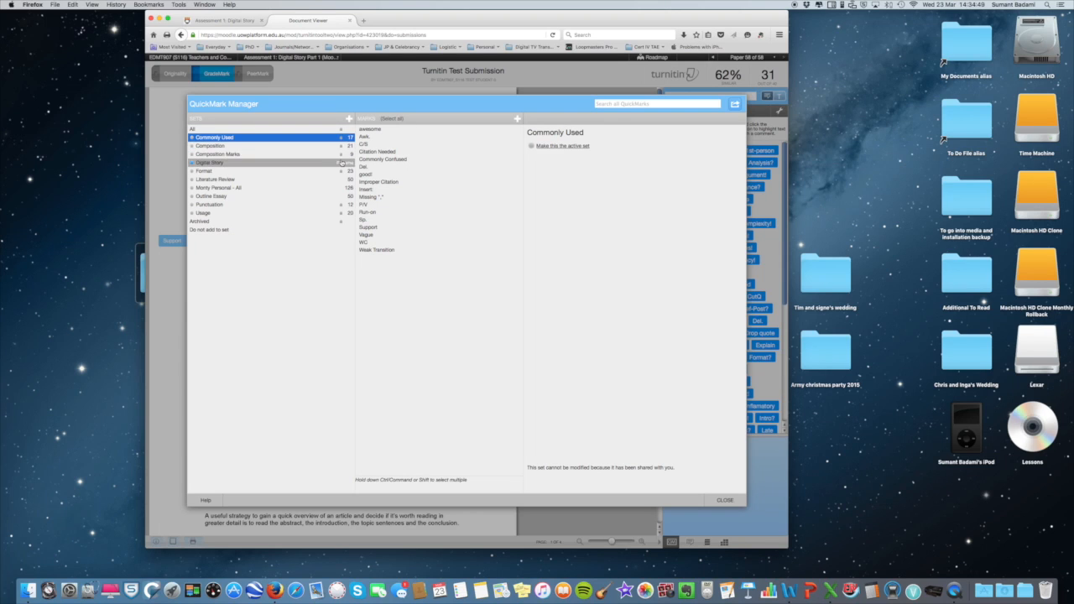
left_click(223, 154)
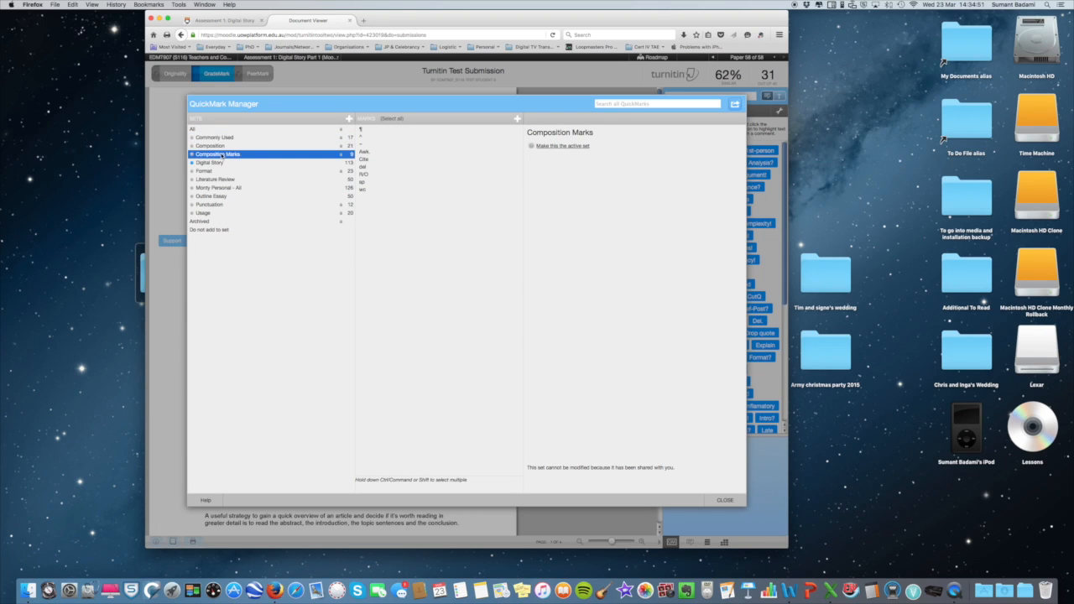
left_click(214, 172)
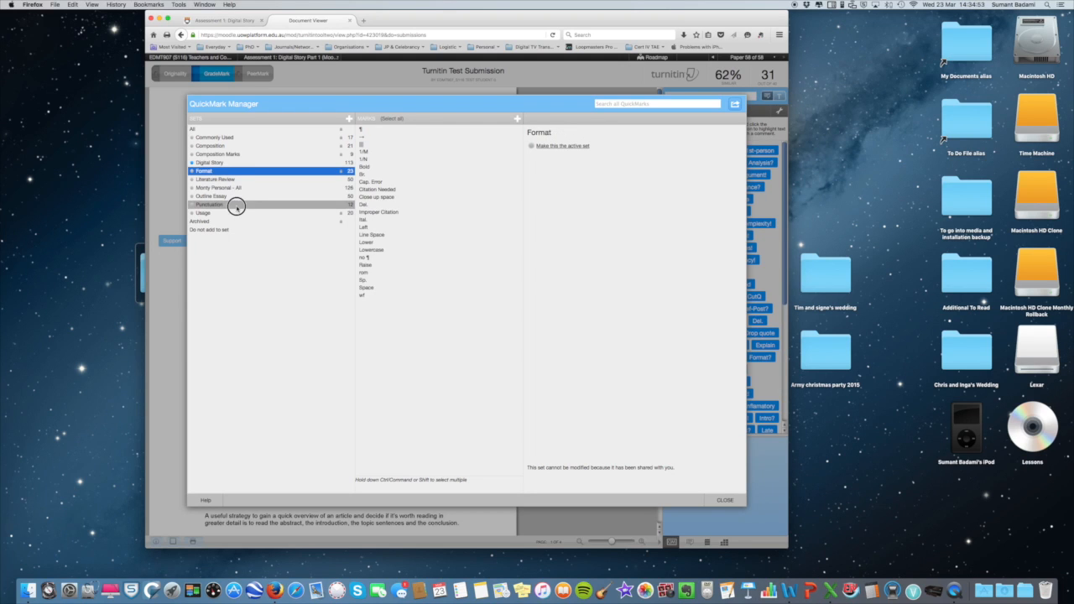
left_click(236, 207)
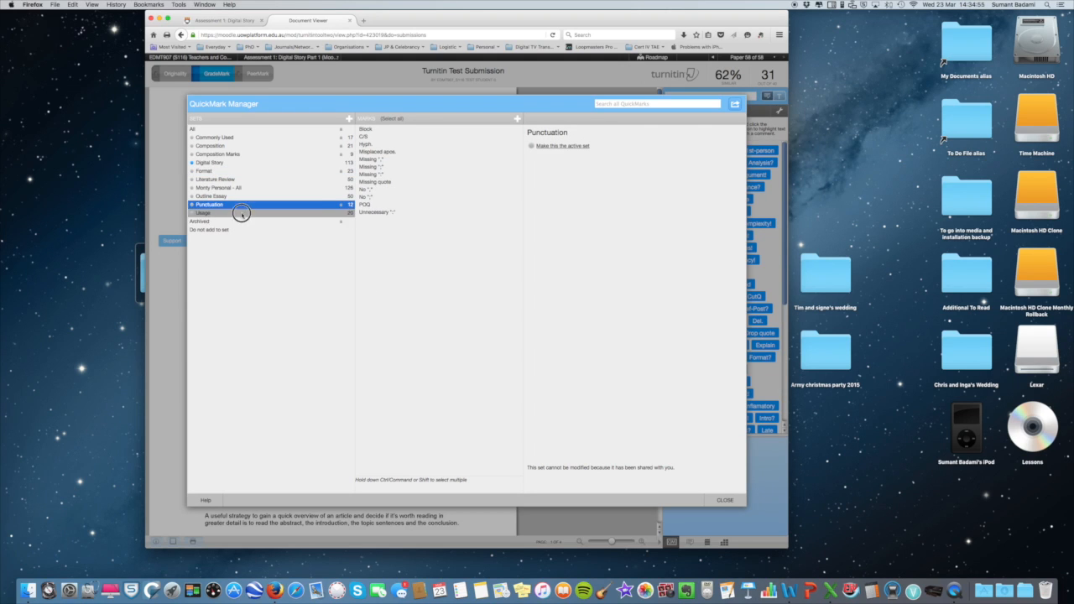
left_click(235, 213)
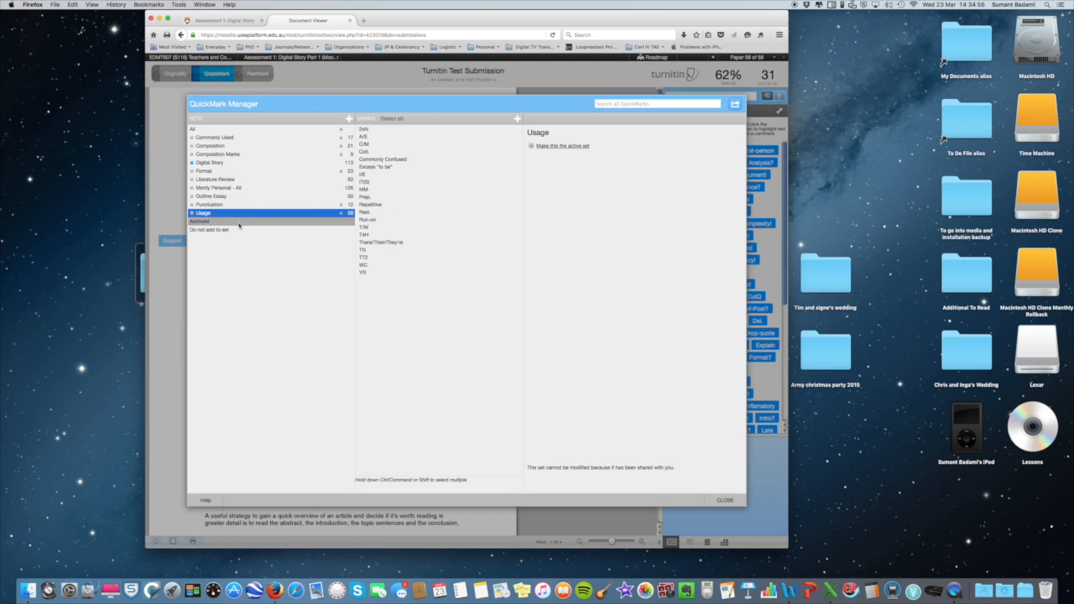
Step: Export the Digital Story QuickMark set to the Desktop as Digital_Story2.qms
left_click(235, 163)
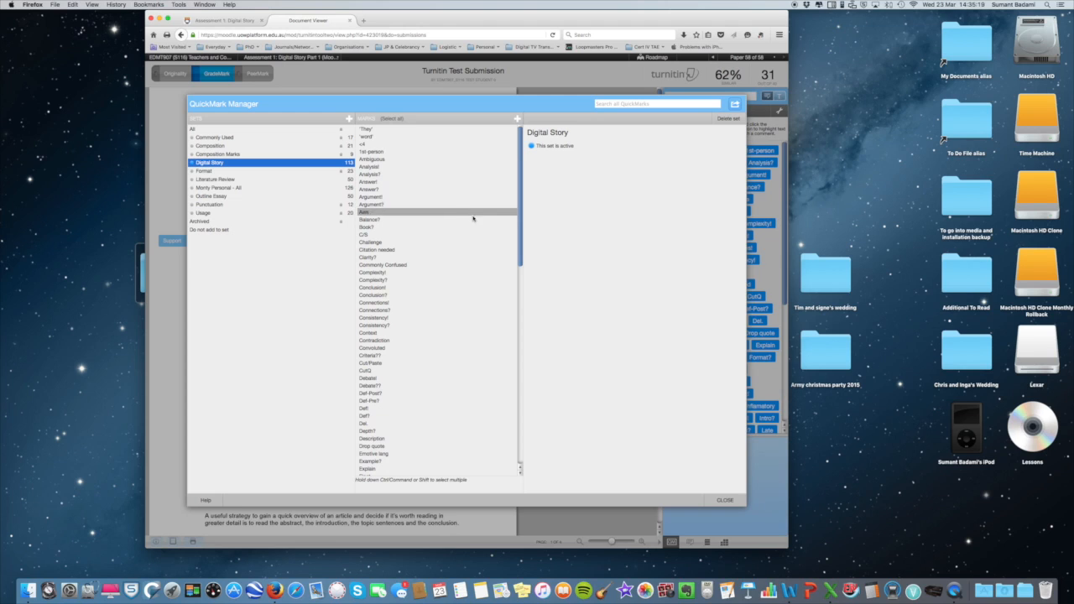
left_click(735, 105)
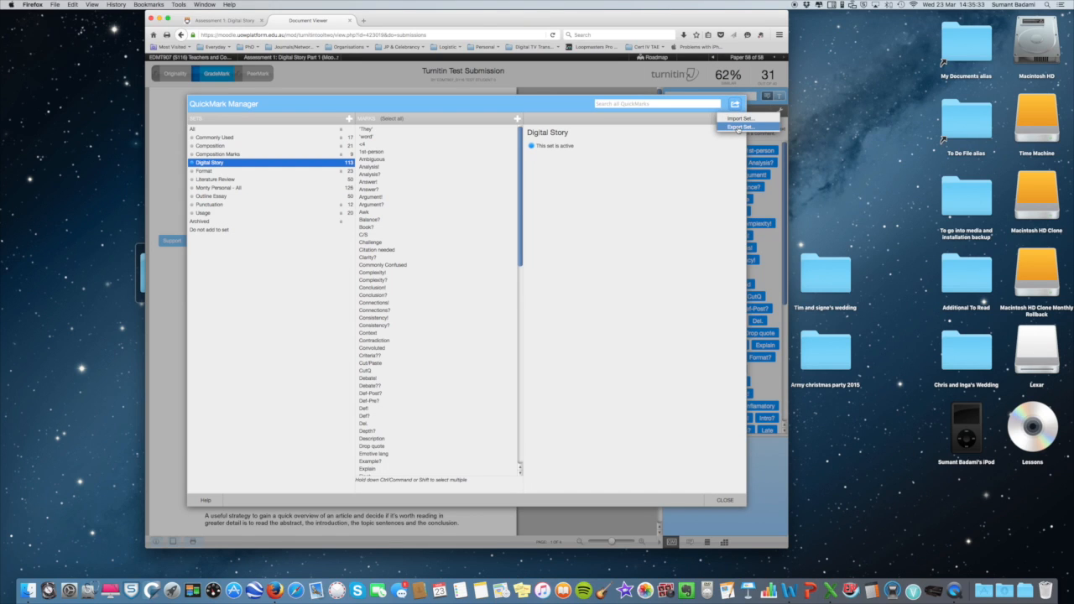
left_click(739, 128)
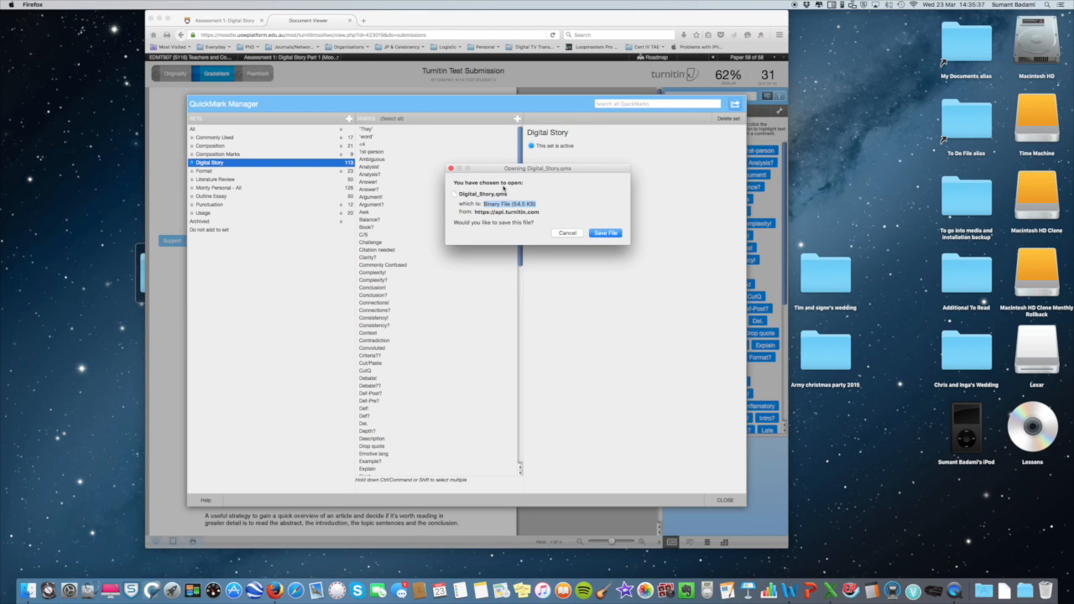
left_click(601, 233)
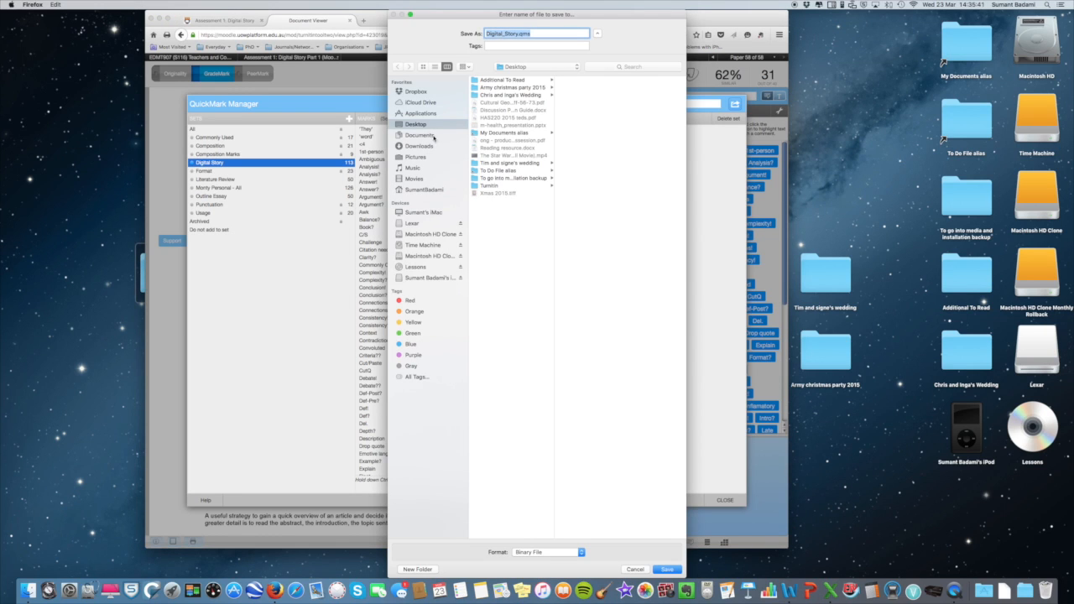
left_click(517, 34)
type("2")
left_click(668, 569)
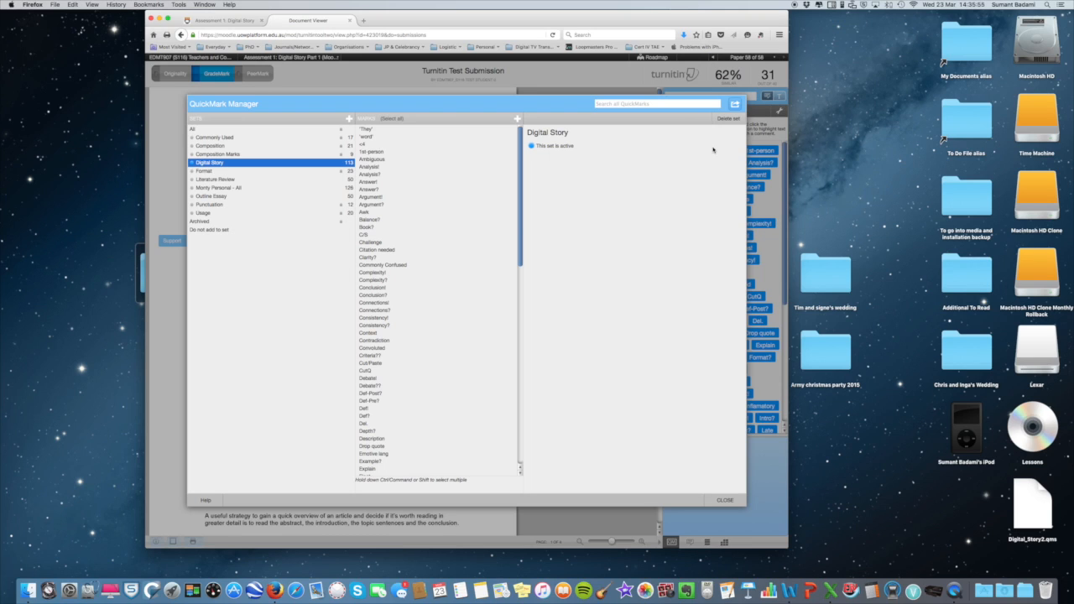
Step: Import the QuickMark set file Digital_Story2.qms from the Desktop
left_click(736, 105)
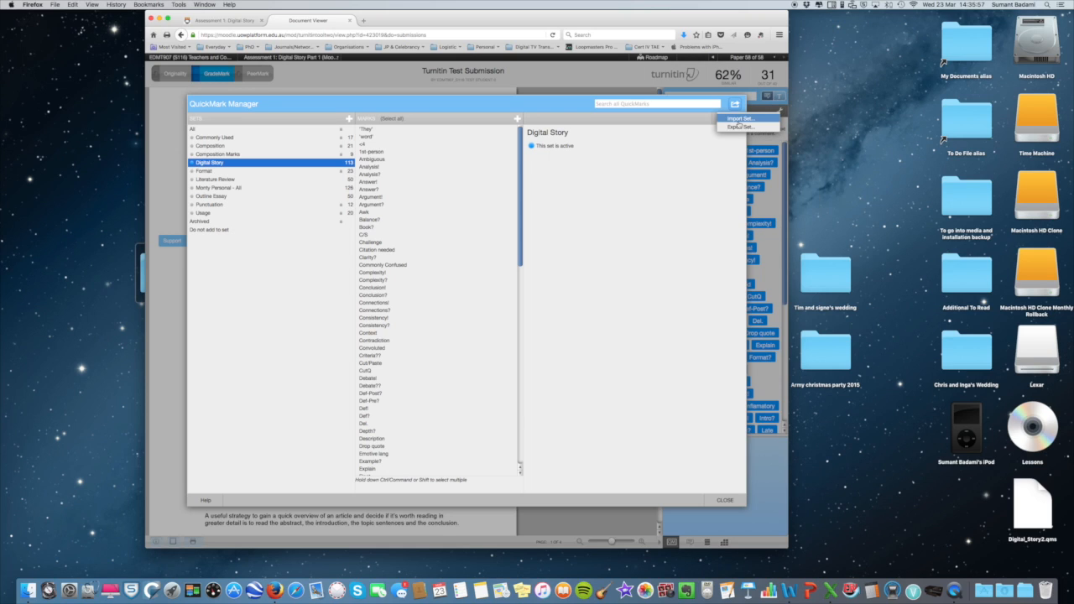
left_click(738, 120)
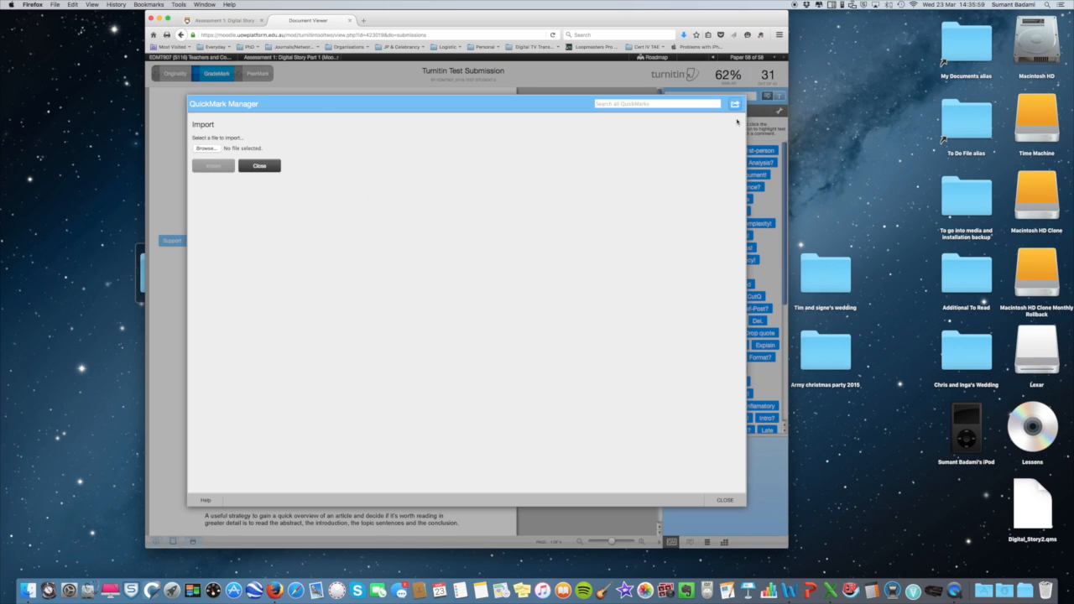
left_click(208, 149)
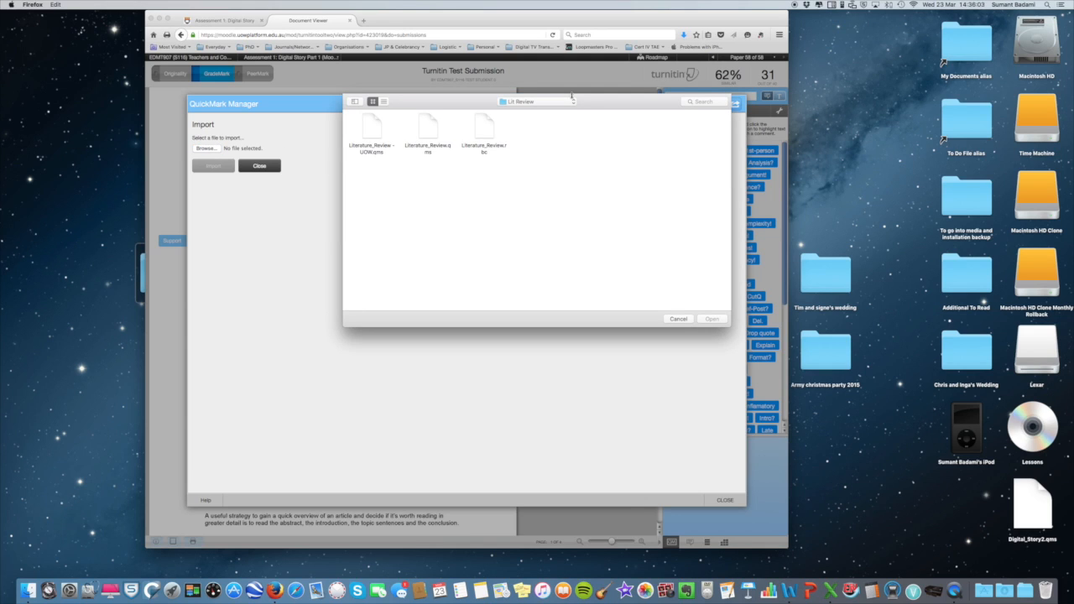
left_click(573, 102)
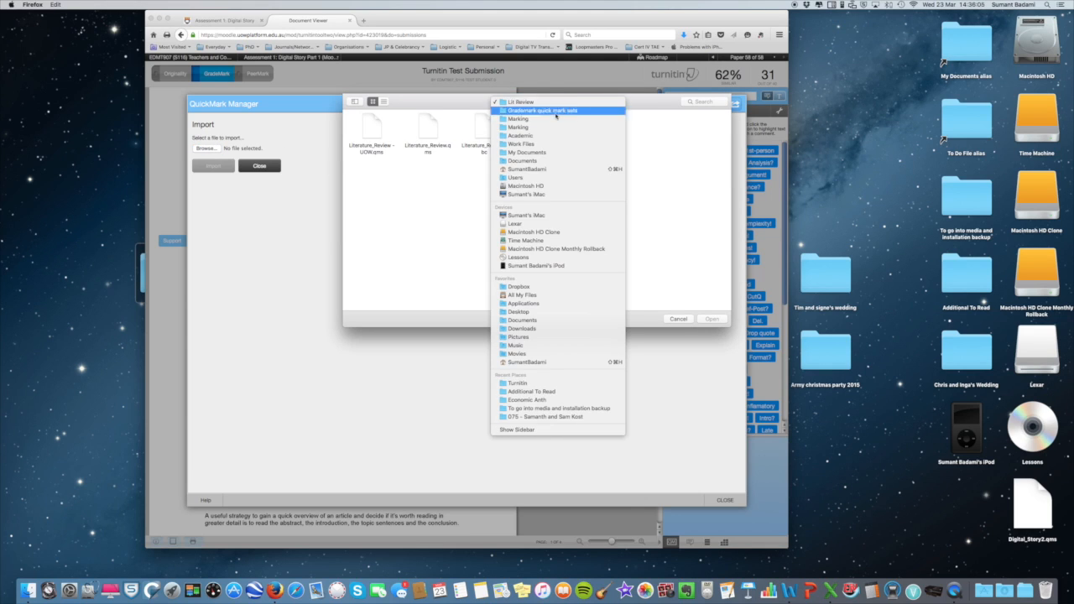
left_click(549, 310)
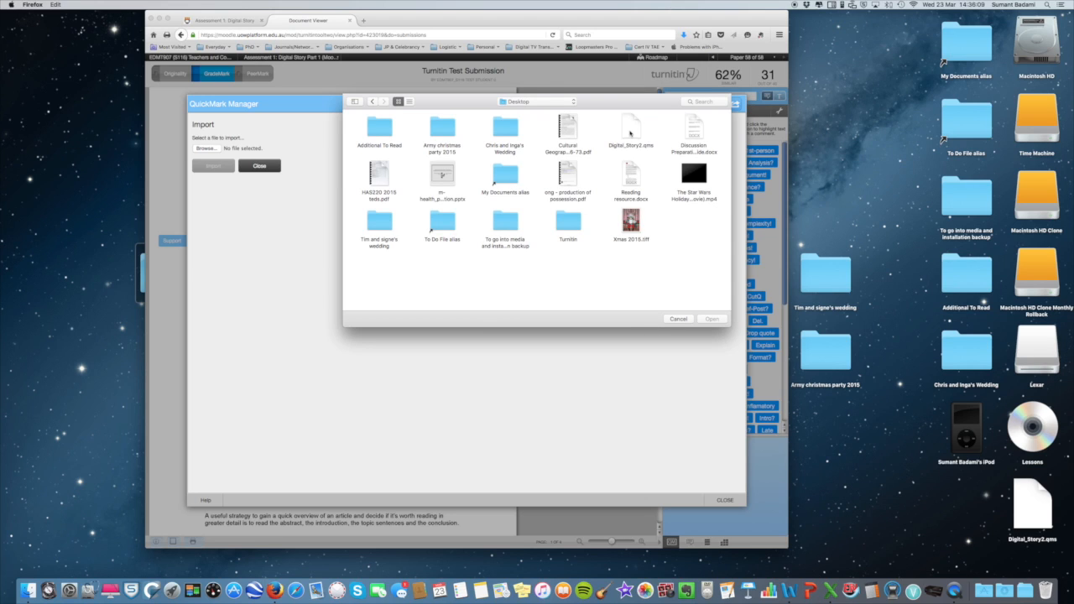
left_click(630, 133)
left_click(712, 319)
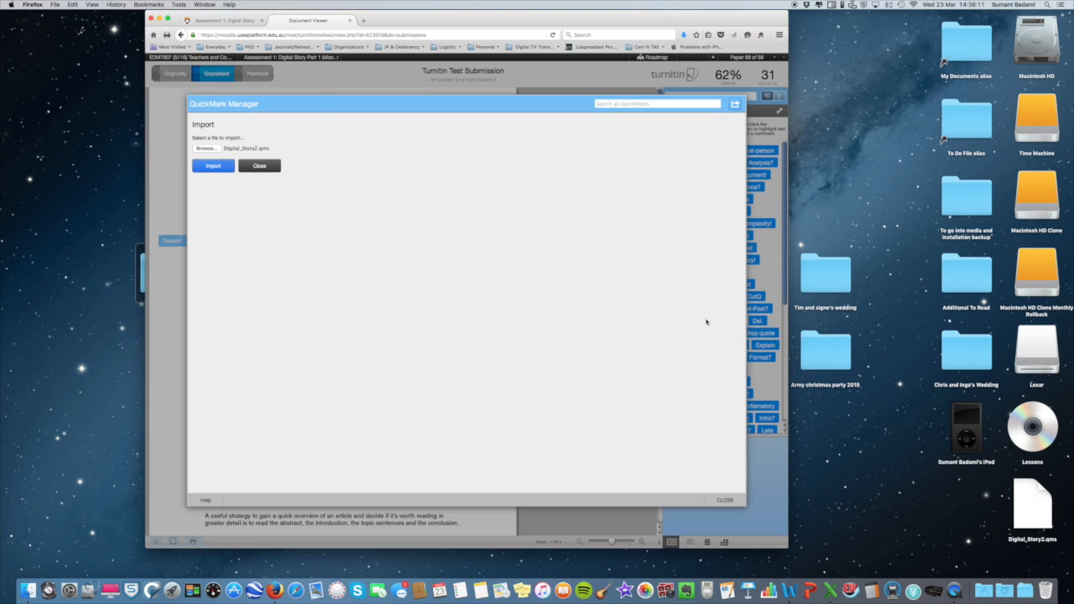
left_click(206, 168)
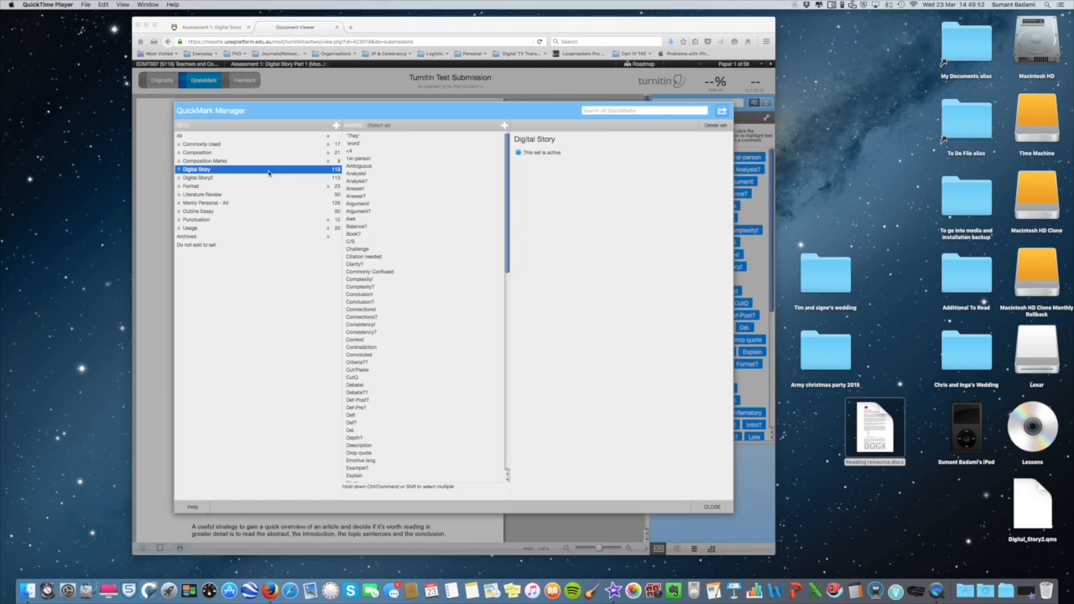
Step: Rename the imported Digital Story2 set to "Digital Story2 to edit"
left_click(210, 179)
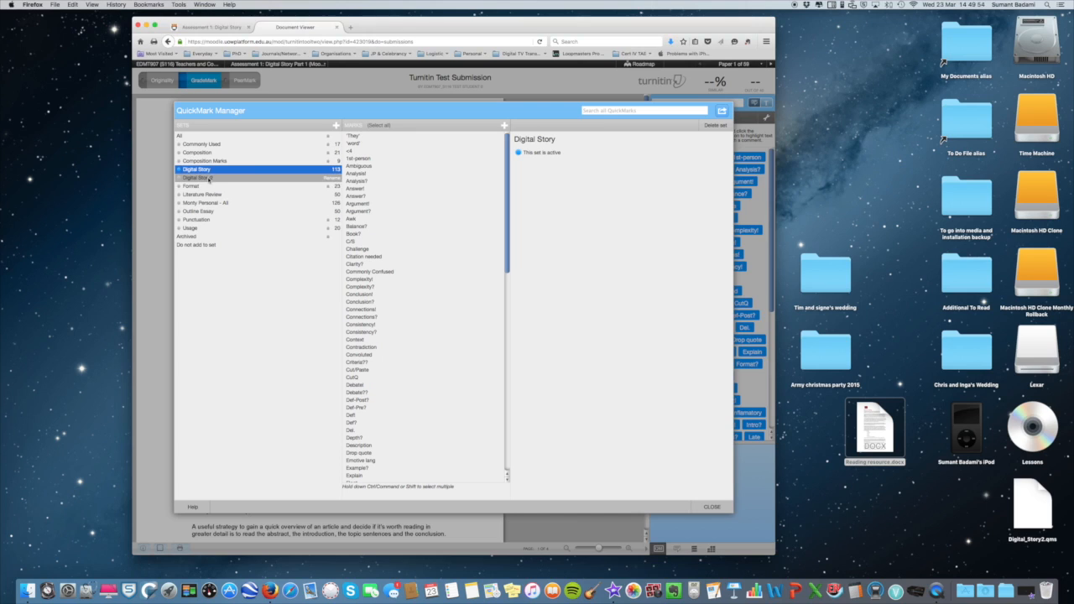
left_click(203, 178)
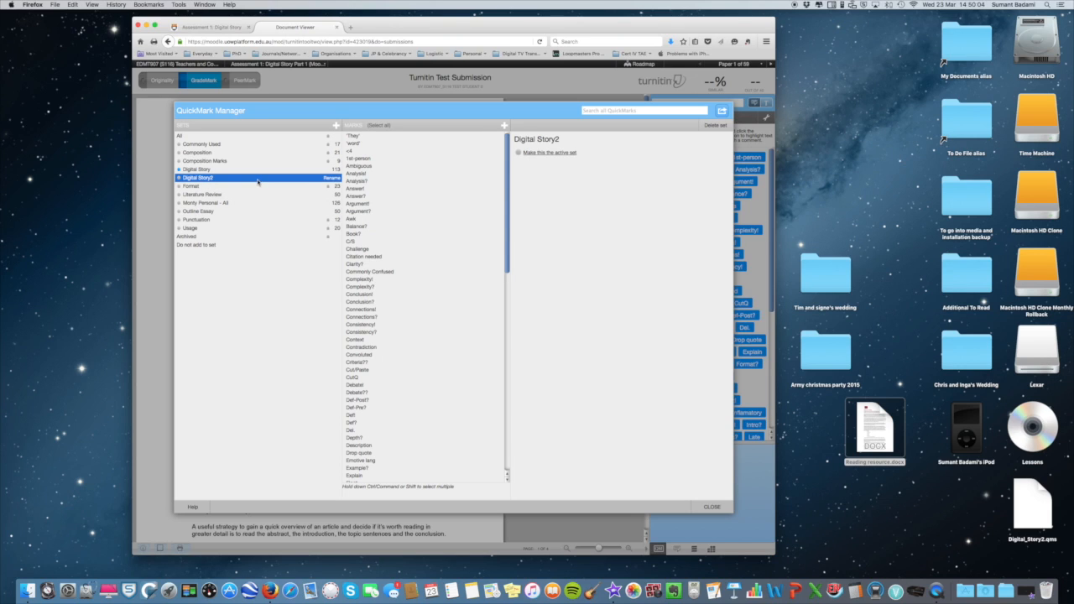
left_click(329, 178)
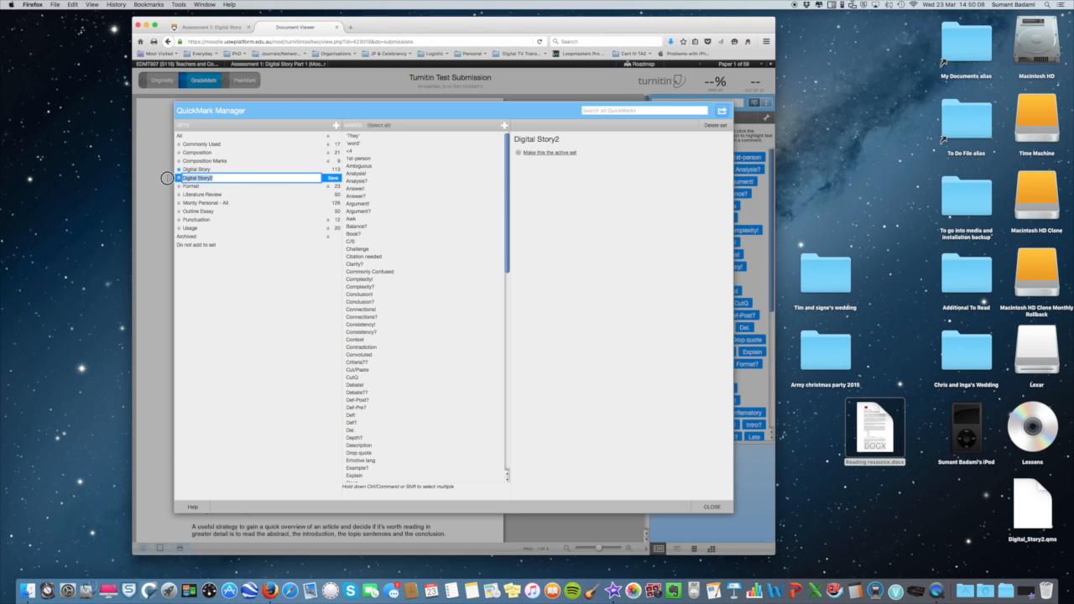
left_click(222, 177)
type("to edit")
left_click(333, 179)
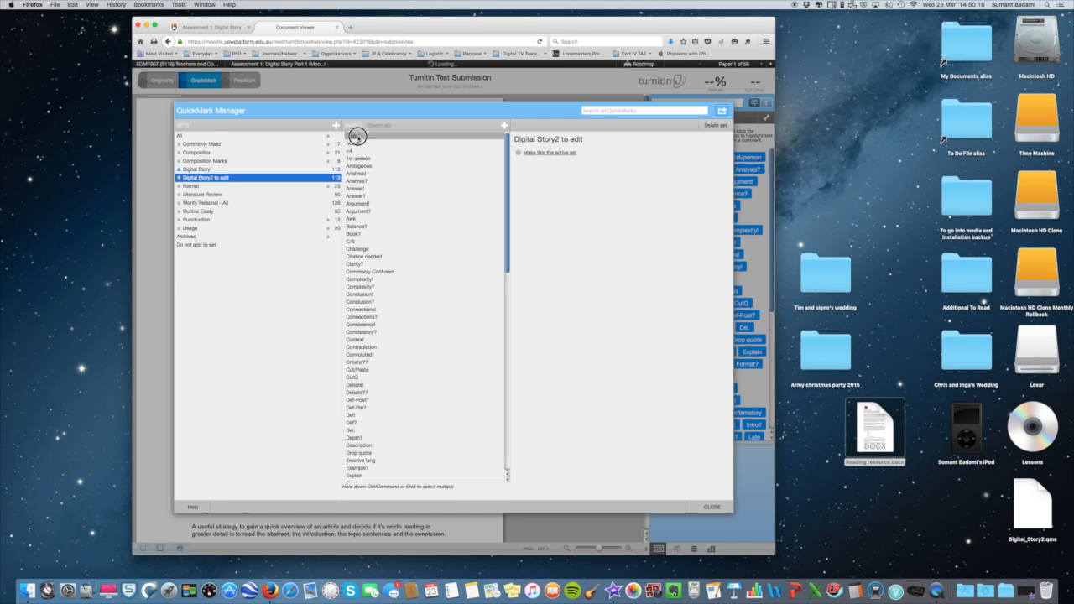
Step: Select the 'They', Answer!, Argument?, Citation needed, Conclusion!, Connections? and Contradiction marks together and examine the add-to-set, new-set, archive and removal actions
left_click(355, 138)
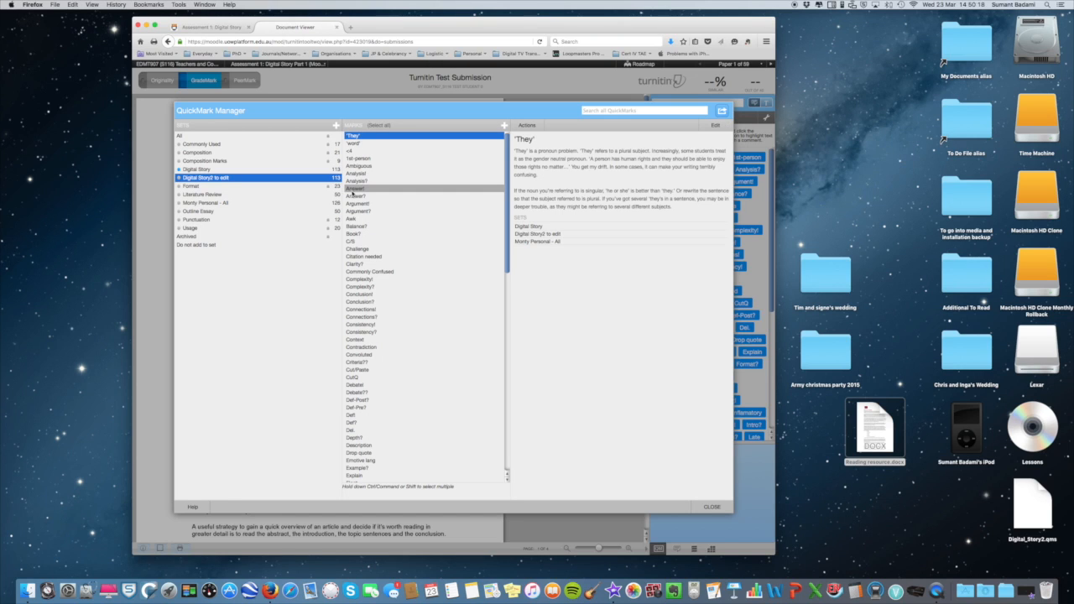
left_click(354, 188, "super")
left_click(358, 211, "super")
left_click(364, 255, "super")
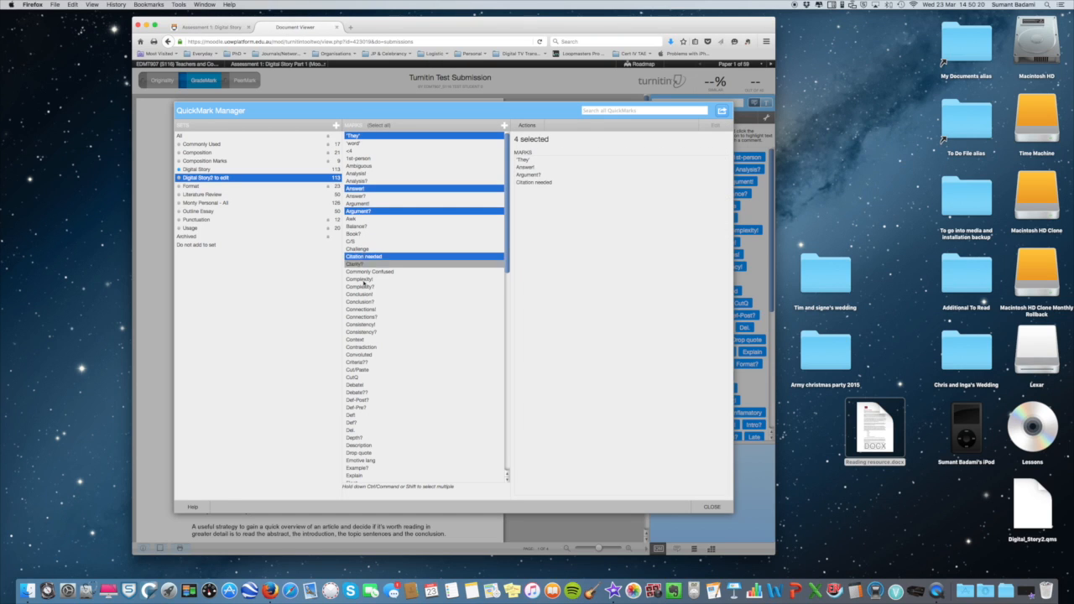
left_click(359, 294, "super")
left_click(361, 316, "super")
left_click(357, 347, "super")
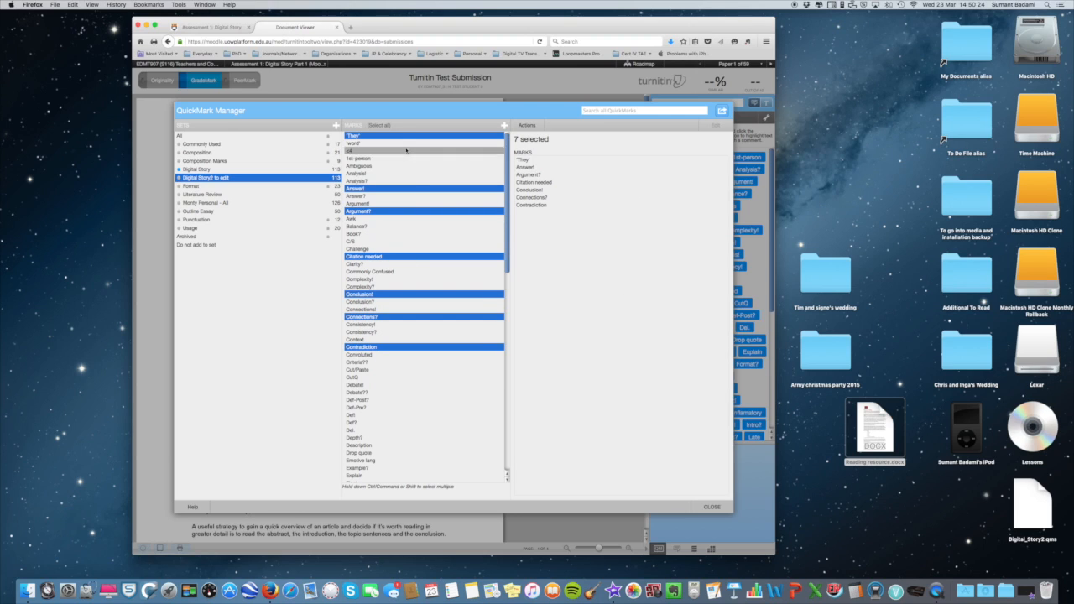
left_click(527, 125)
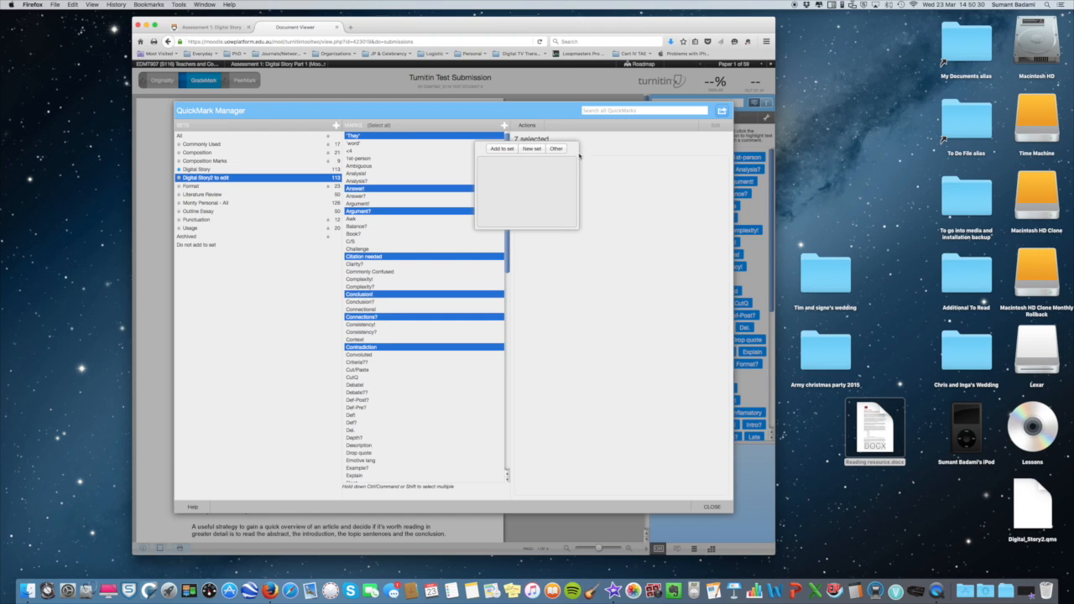
left_click(500, 149)
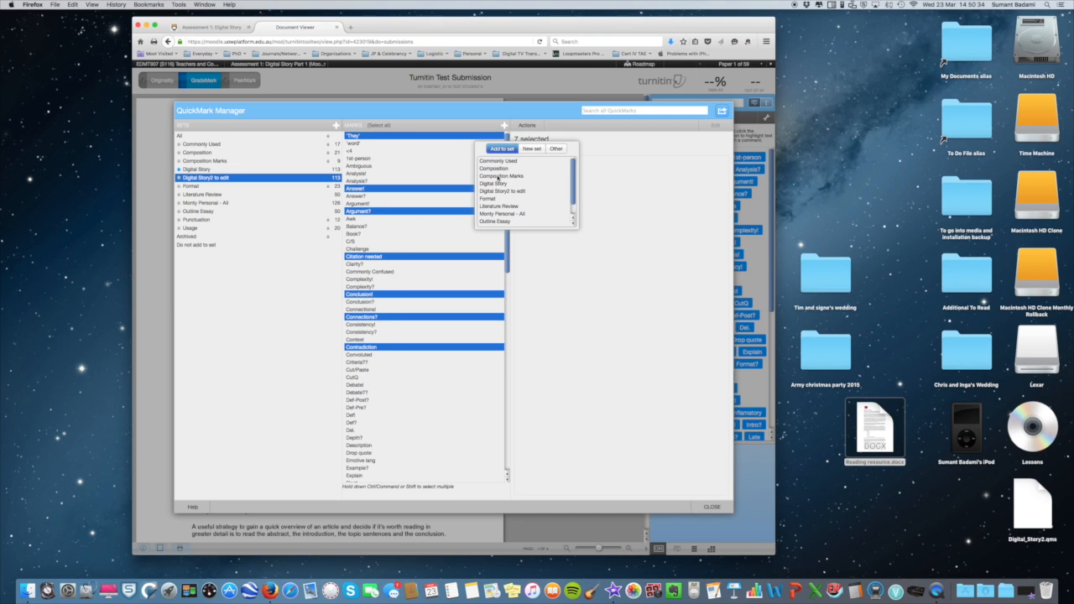
left_click(532, 149)
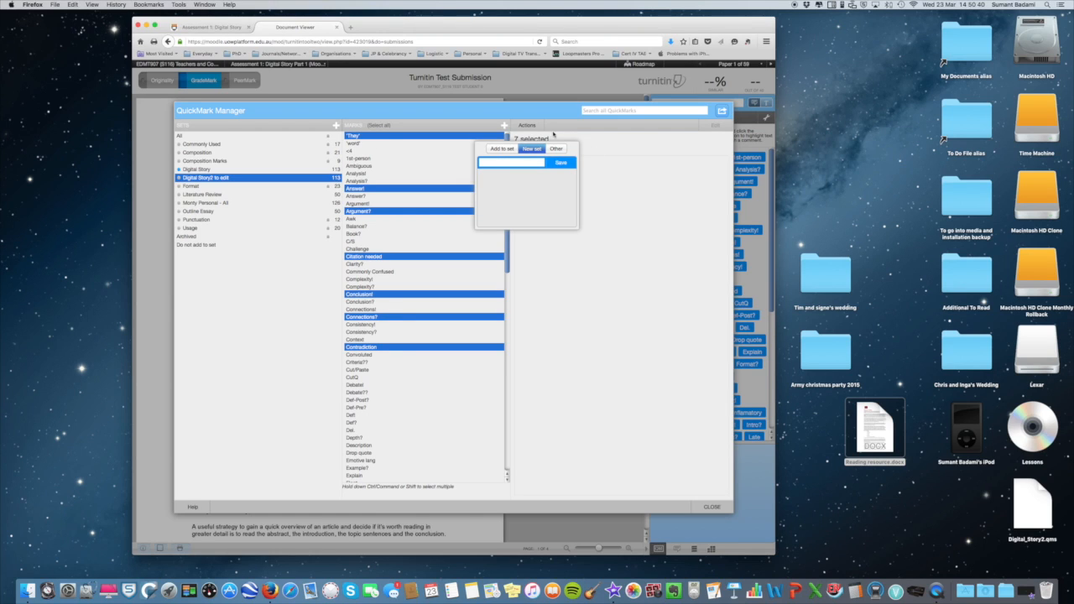
left_click(556, 148)
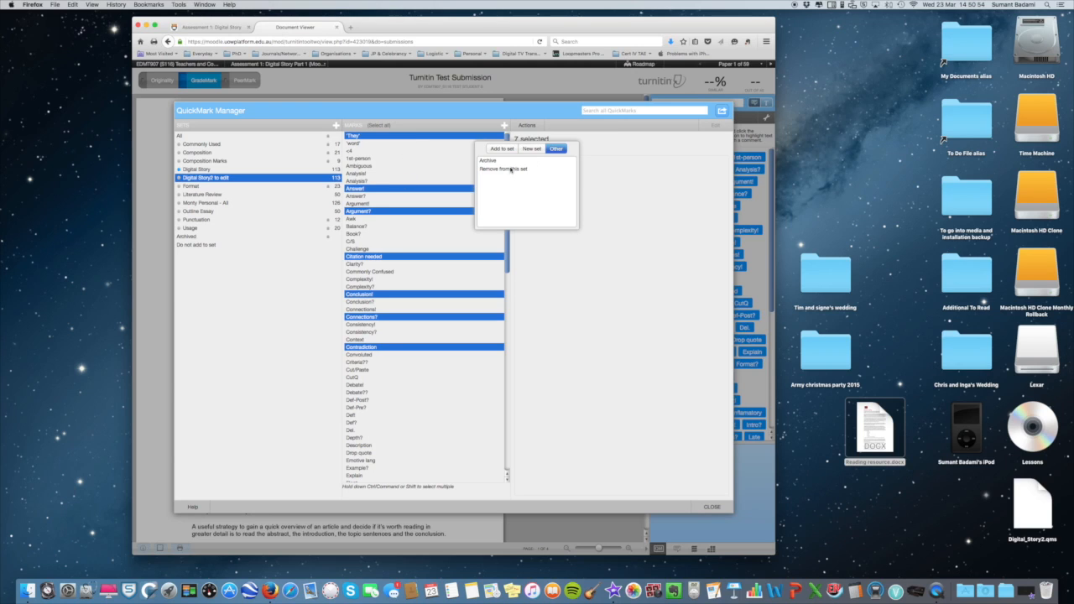
left_click(537, 149)
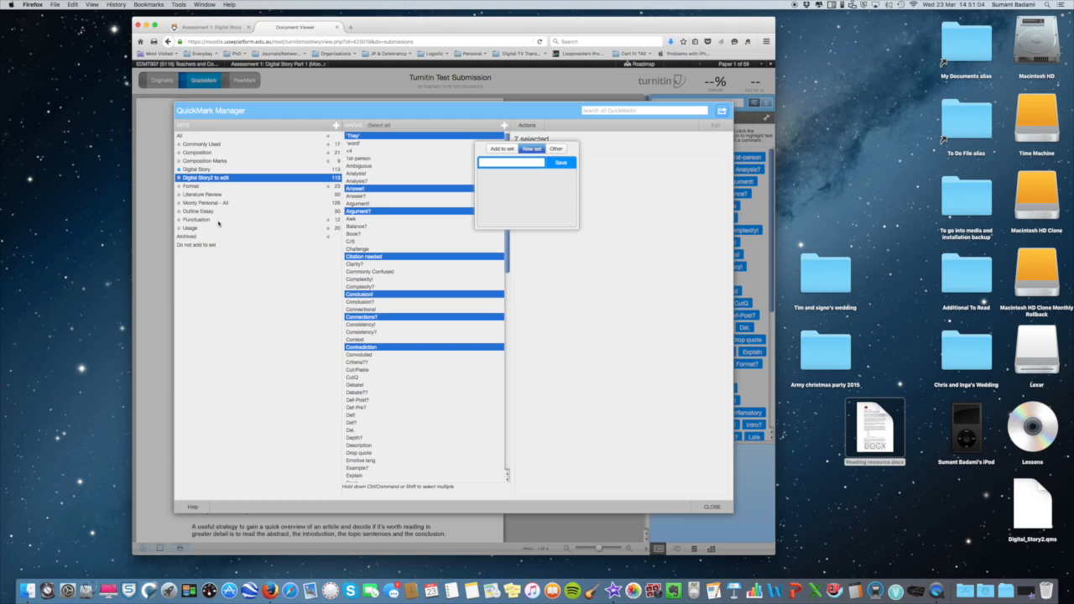
left_click(639, 199)
Step: Examine the editable title and description of the 'They' mark, save it as is, and view the naming field for a new set
left_click(463, 166)
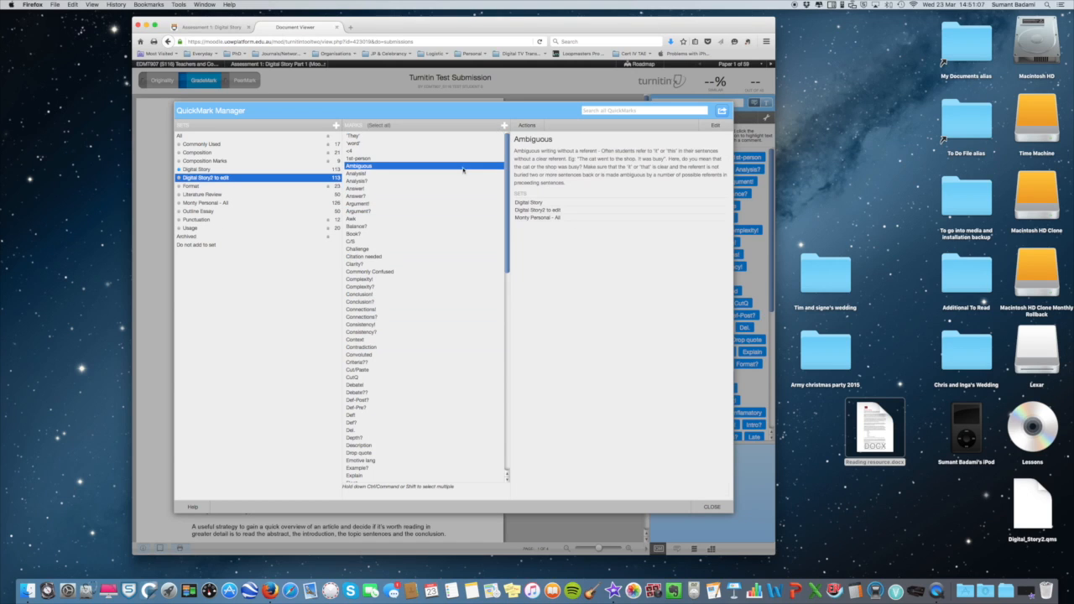
left_click(402, 137)
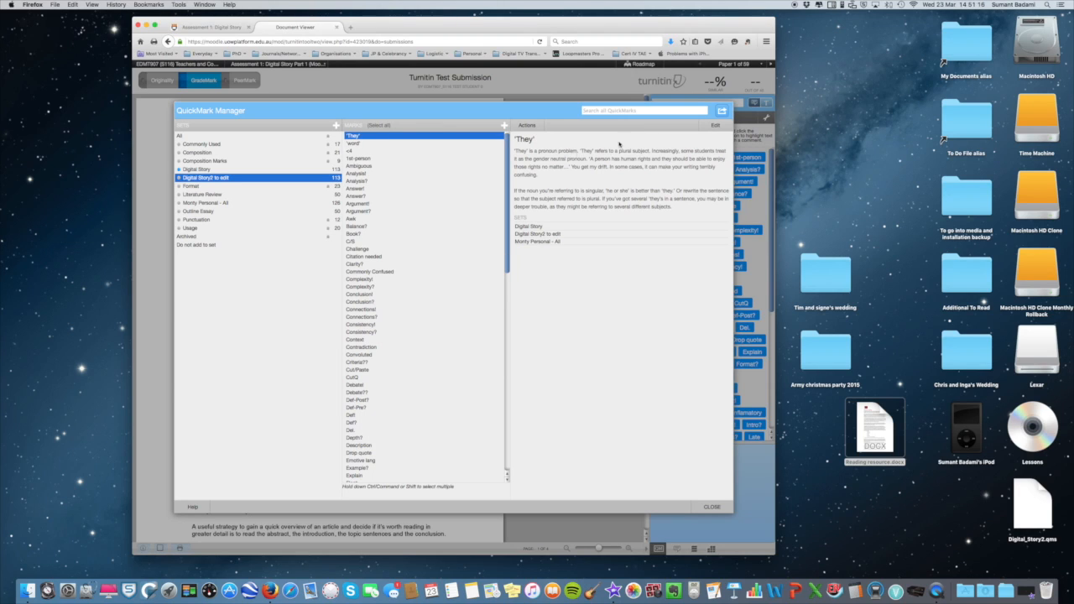
left_click(711, 125)
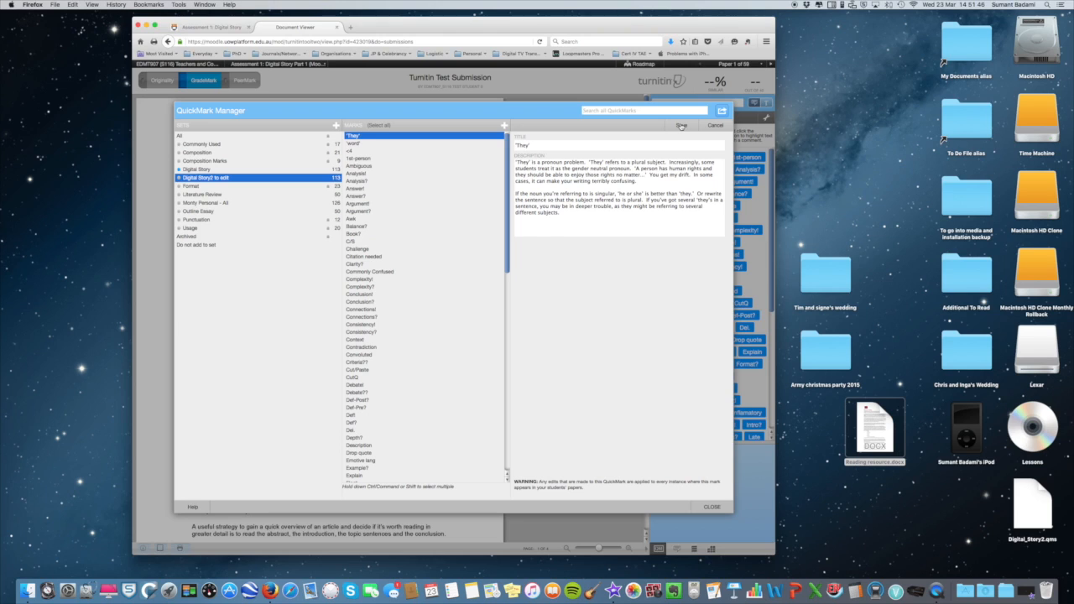
left_click(682, 126)
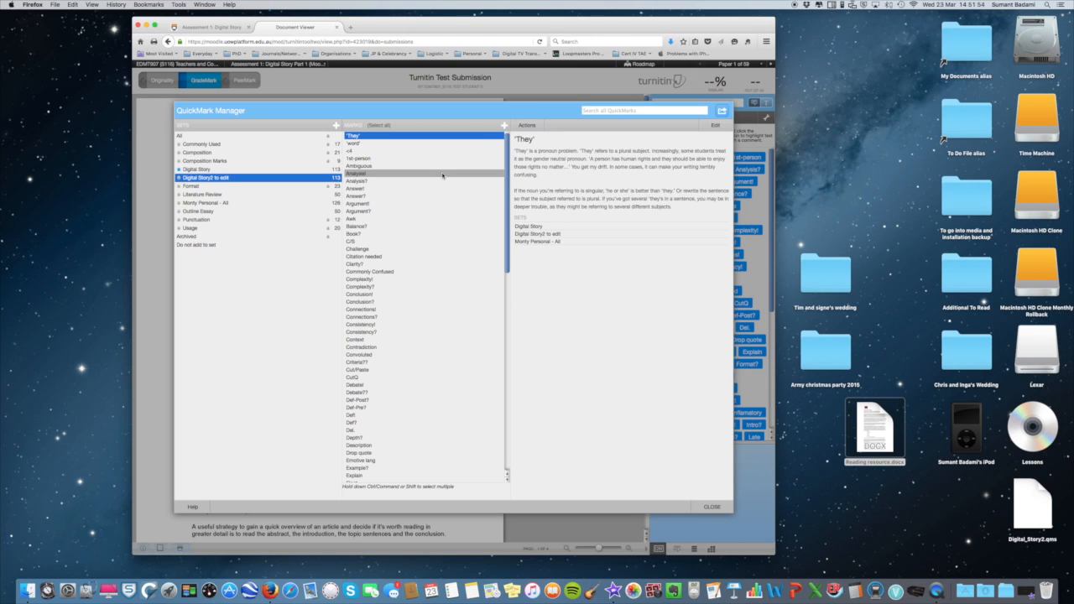
left_click(336, 126)
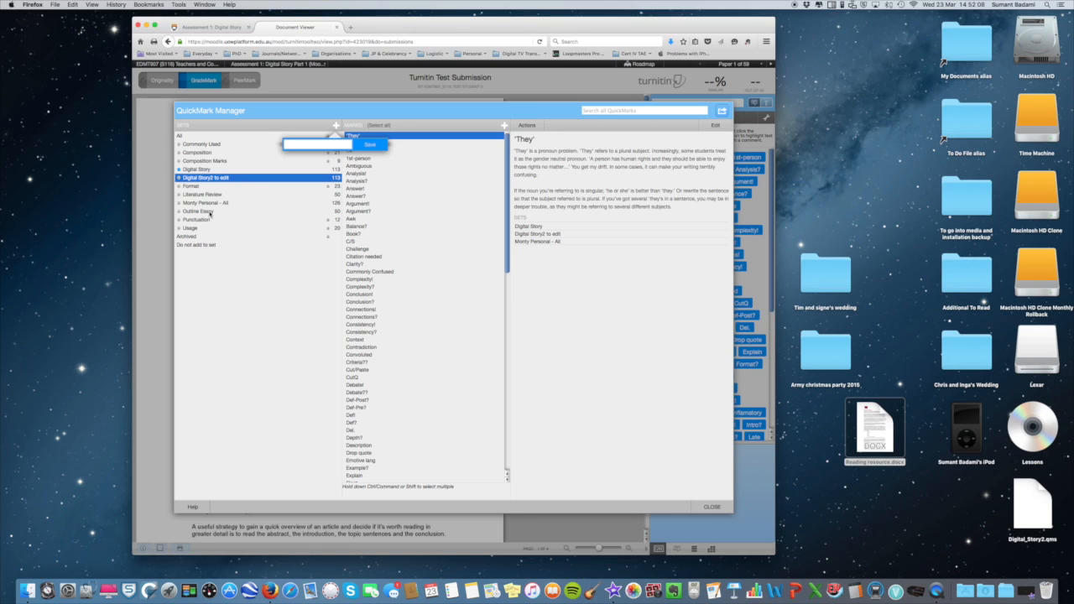
left_click(436, 191)
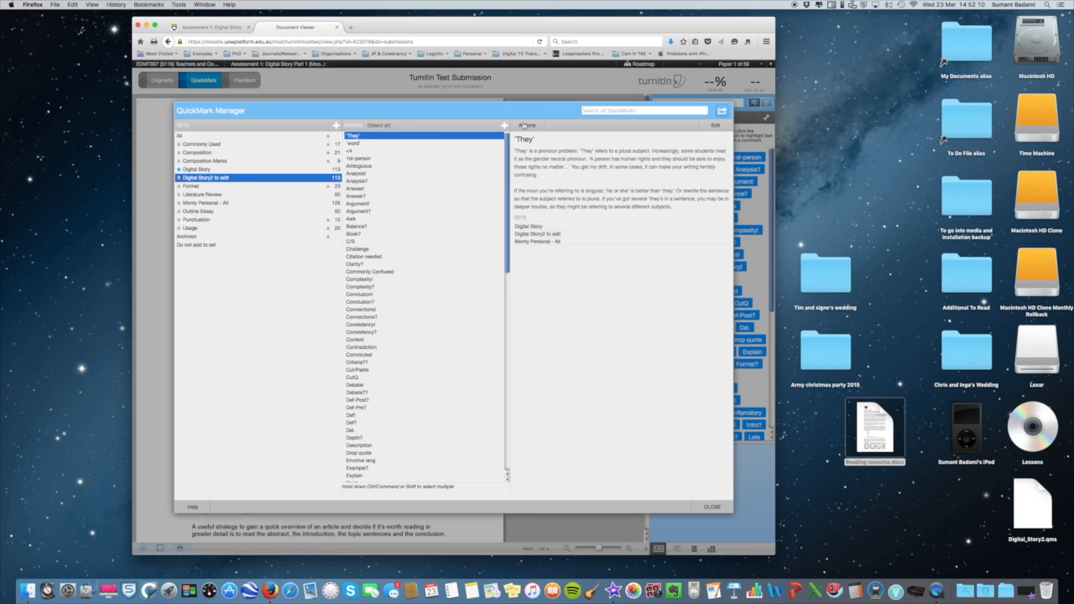
Step: Create a mark titled "New Comment" with the description "You're awesome" in the Digital Story2 to edit set
left_click(505, 125)
left_click(538, 146)
left_click(534, 165)
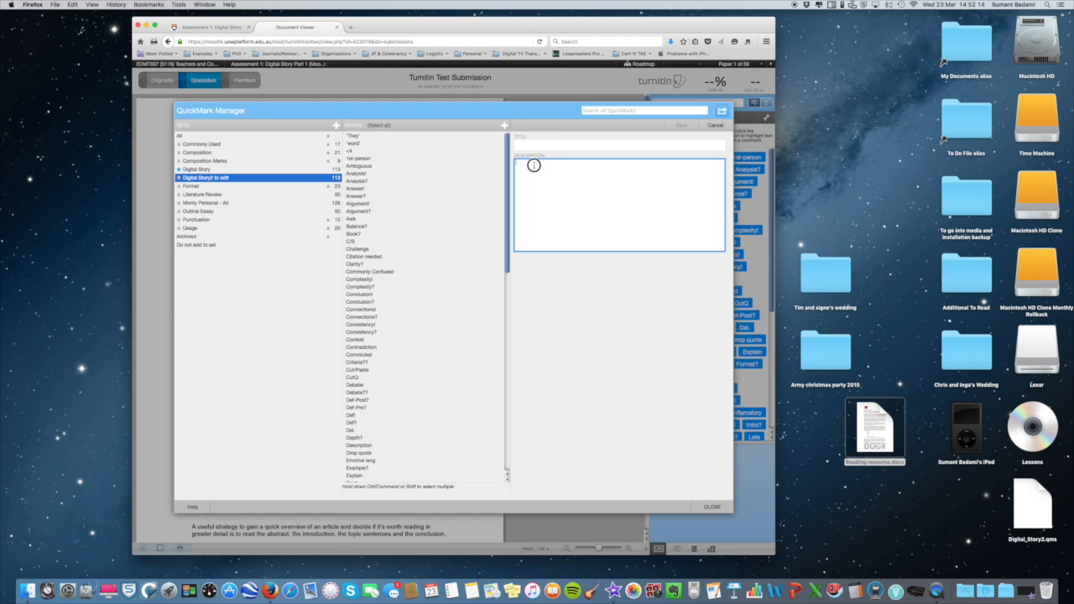
left_click(536, 146)
type("New")
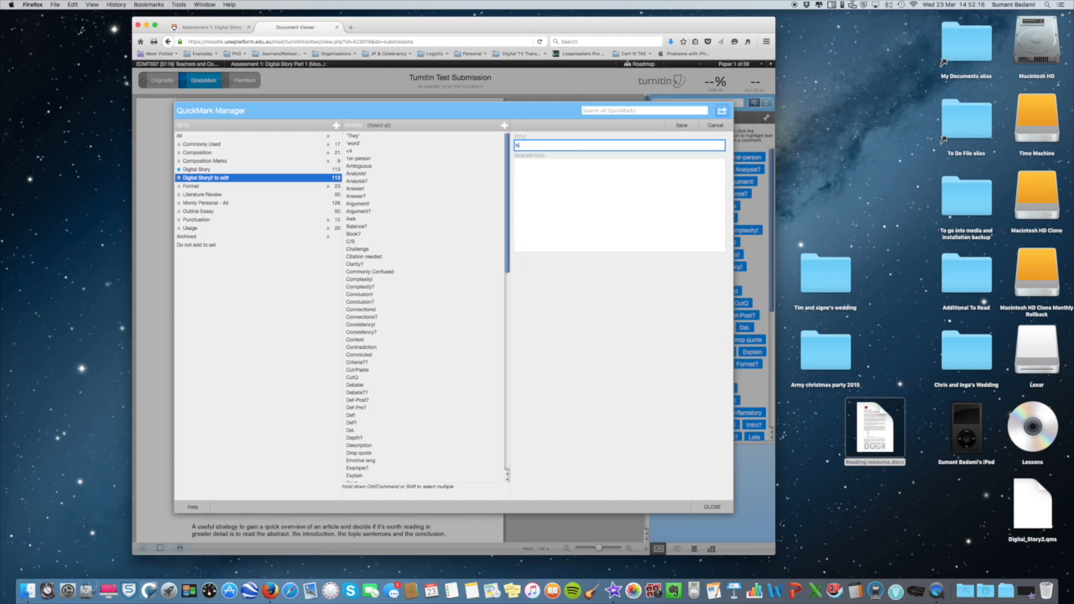
type("ent")
left_click(539, 174)
type("Yo")
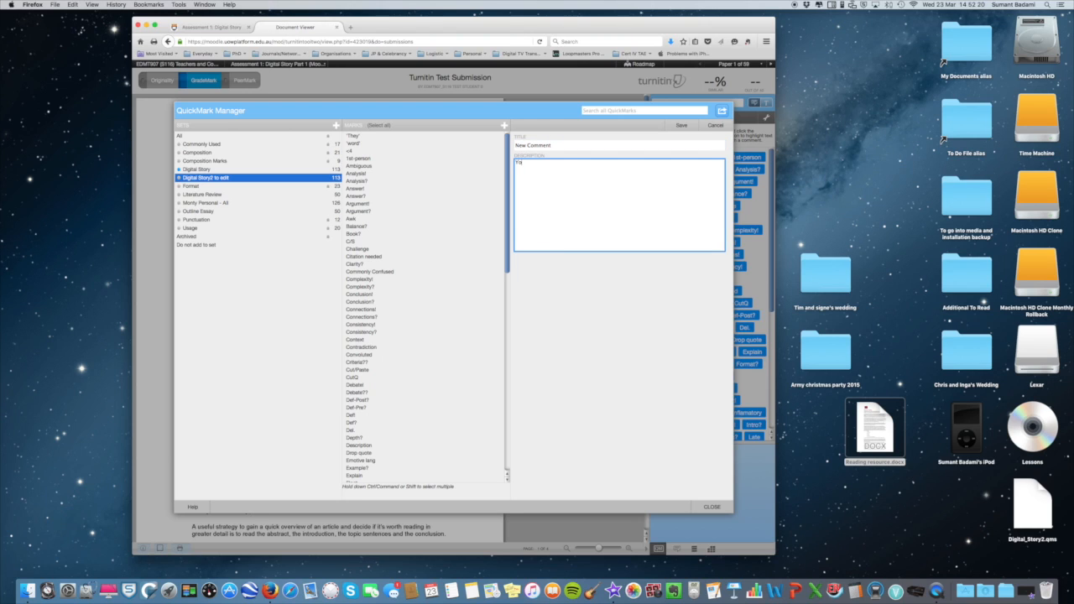
type("u're awesome")
left_click(683, 125)
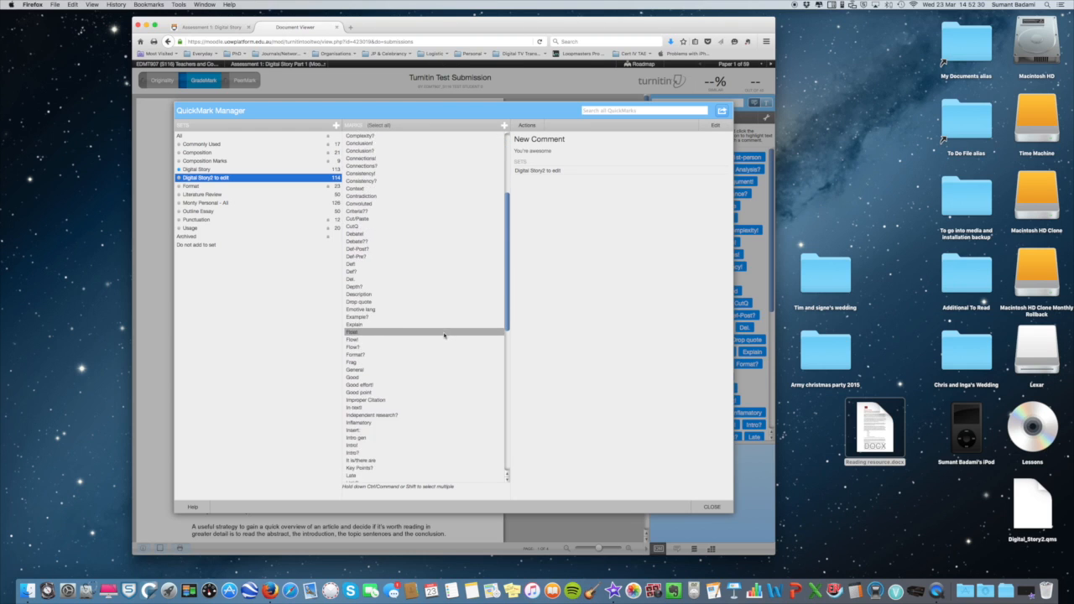
Step: Change the New Comment mark's title to "New Comment added" and its description to "You're awesome - no yo are not!"
scroll(444, 337, "down", 5)
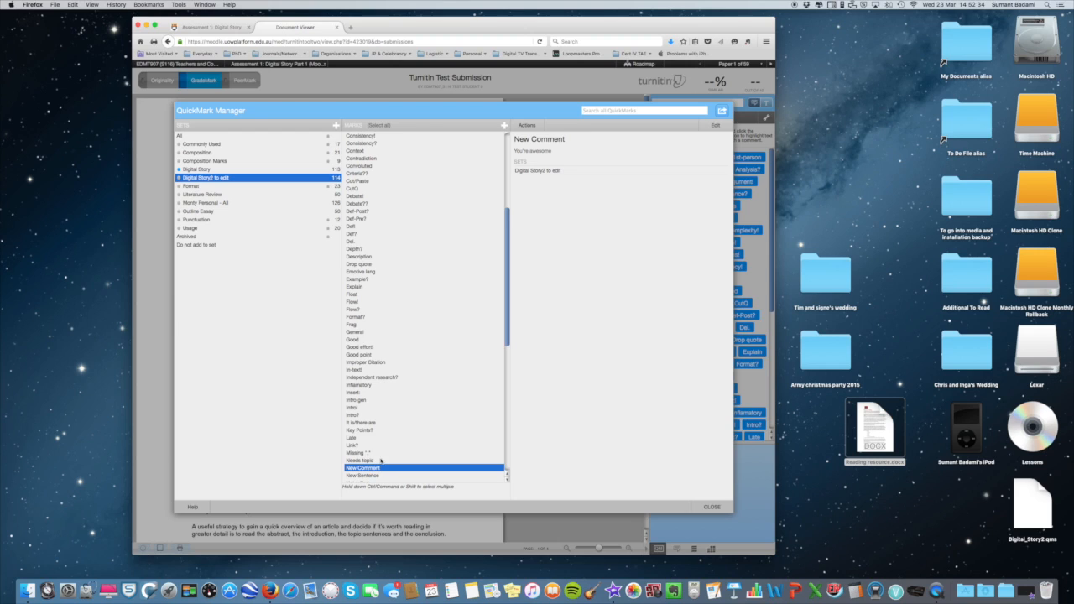
left_click(711, 124)
left_click(577, 164)
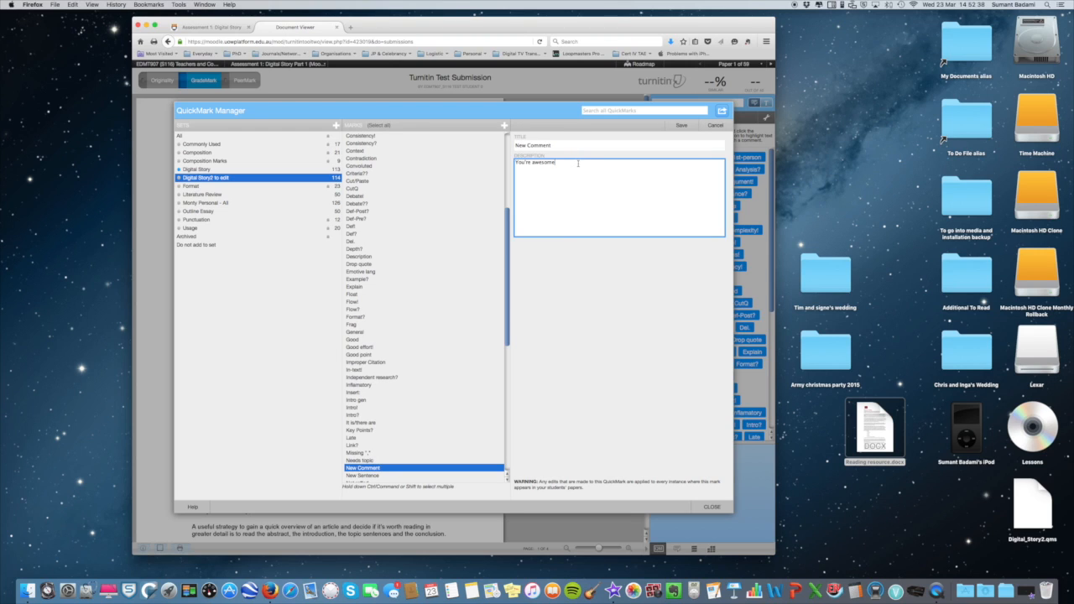
type("- no yo are not!")
left_click(601, 145)
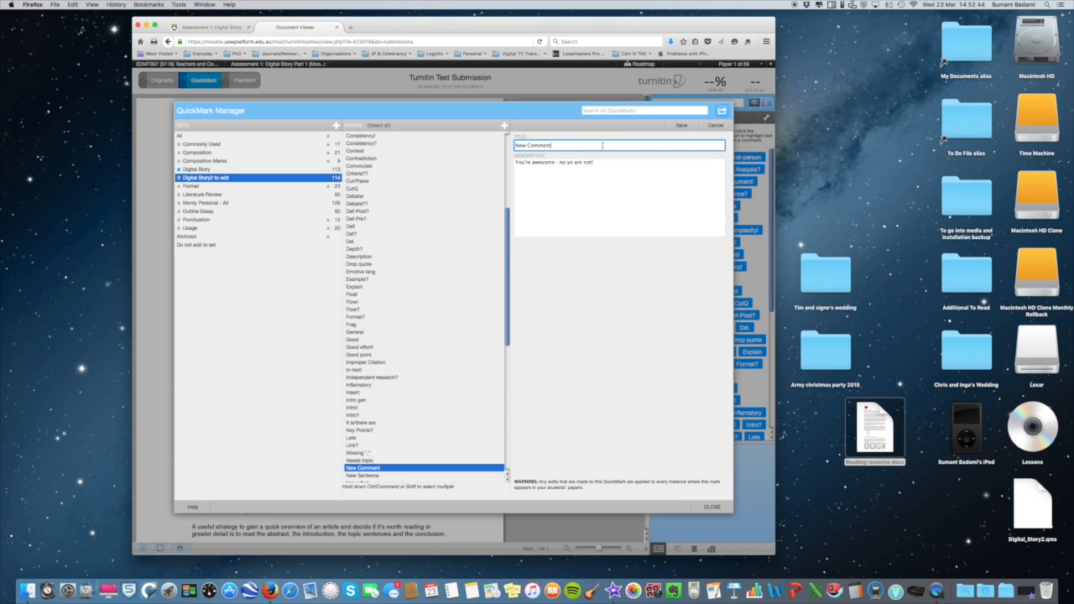
type("added")
left_click(679, 125)
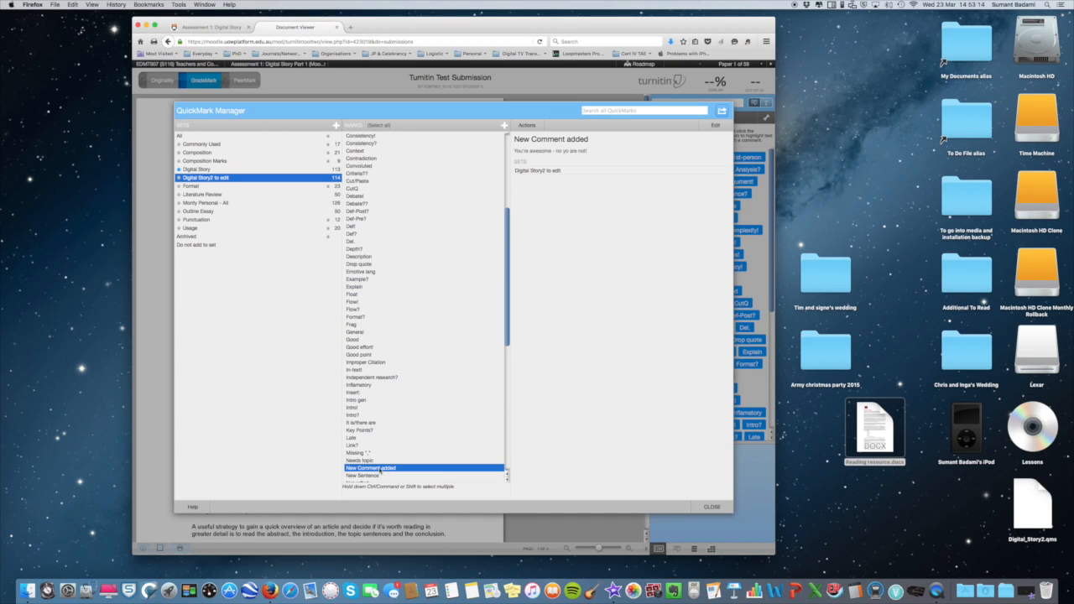
Step: Remove the New Comment added mark from the Digital Story2 to edit set
left_click(528, 126)
left_click(555, 149)
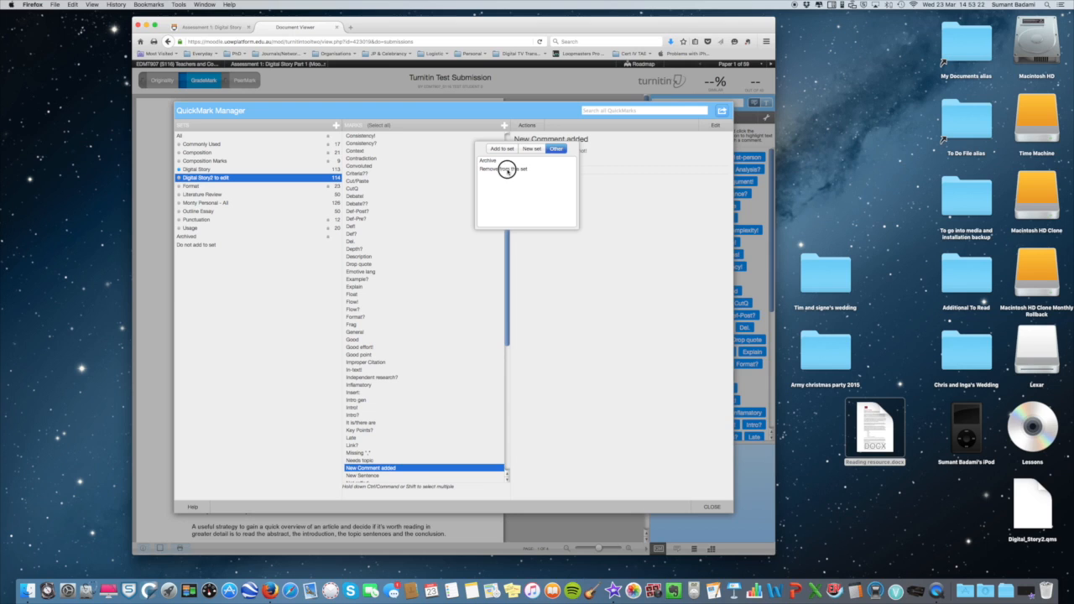
left_click(510, 170)
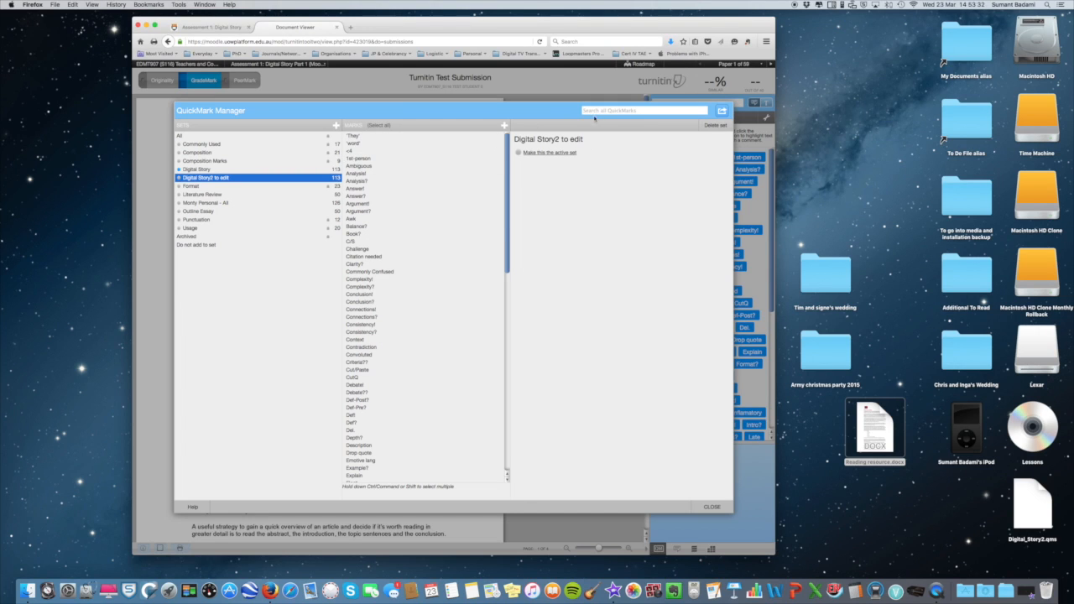
Step: Delete the Digital Story2 to edit set, confirm its removal, and close the QuickMark Manager
left_click(716, 126)
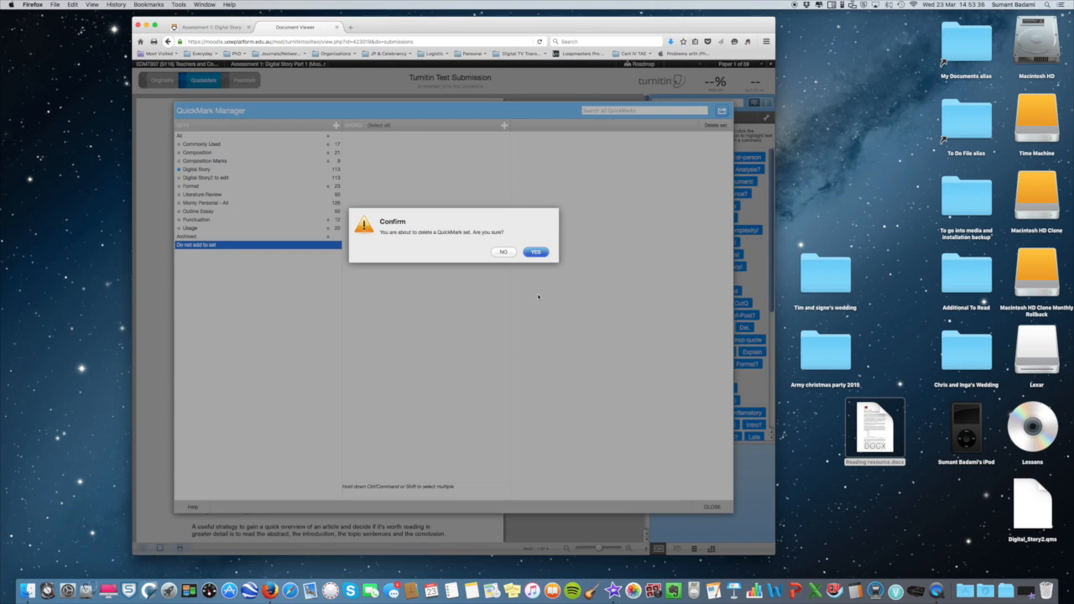
left_click(504, 253)
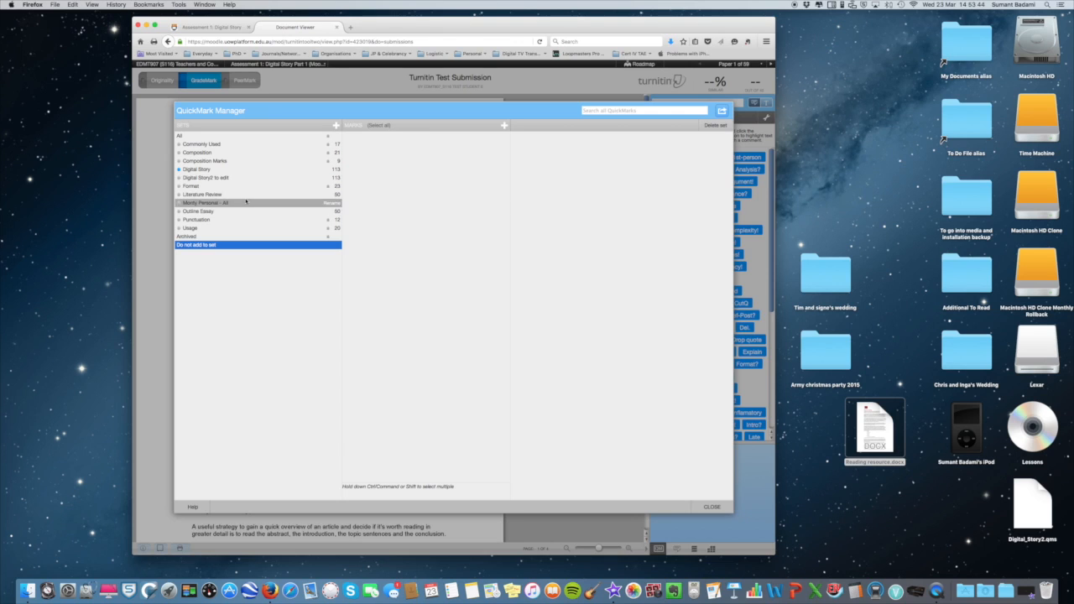
left_click(224, 179)
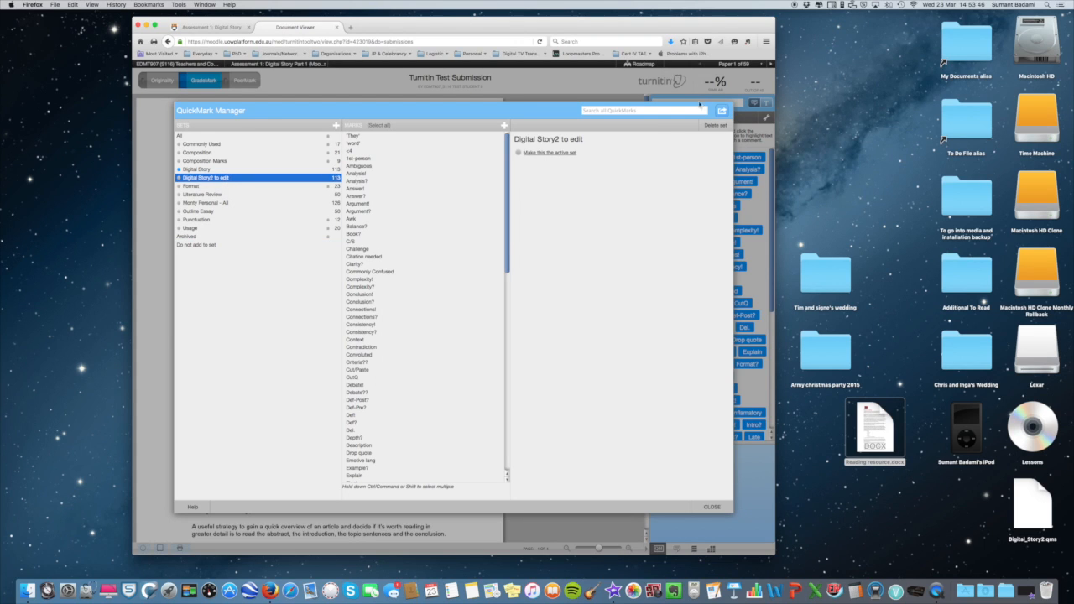
left_click(715, 124)
left_click(539, 252)
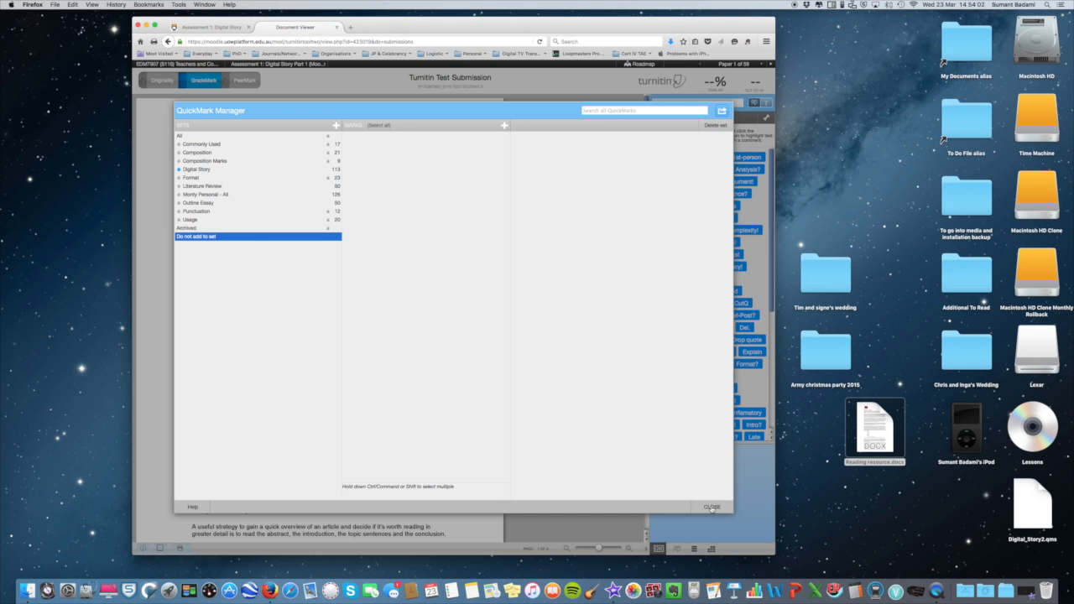
left_click(711, 506)
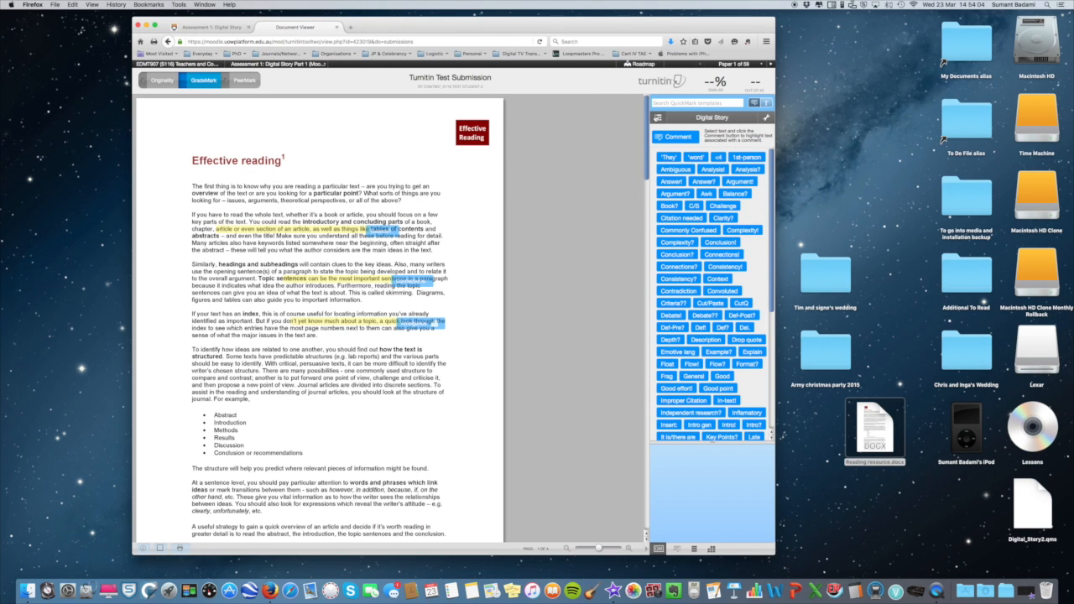
Step: Look through the Digital Story marks, switch the QuickMark set to Composition and finally Format, and highlight "related to one another, you sh" in the paper
left_click(658, 117)
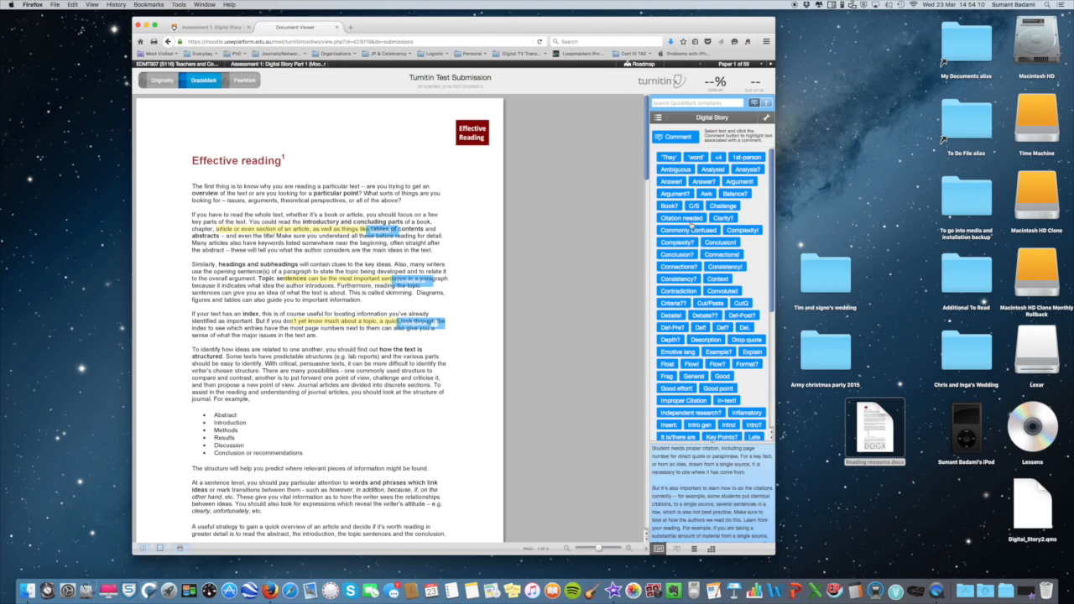
scroll(731, 340, "down", 5)
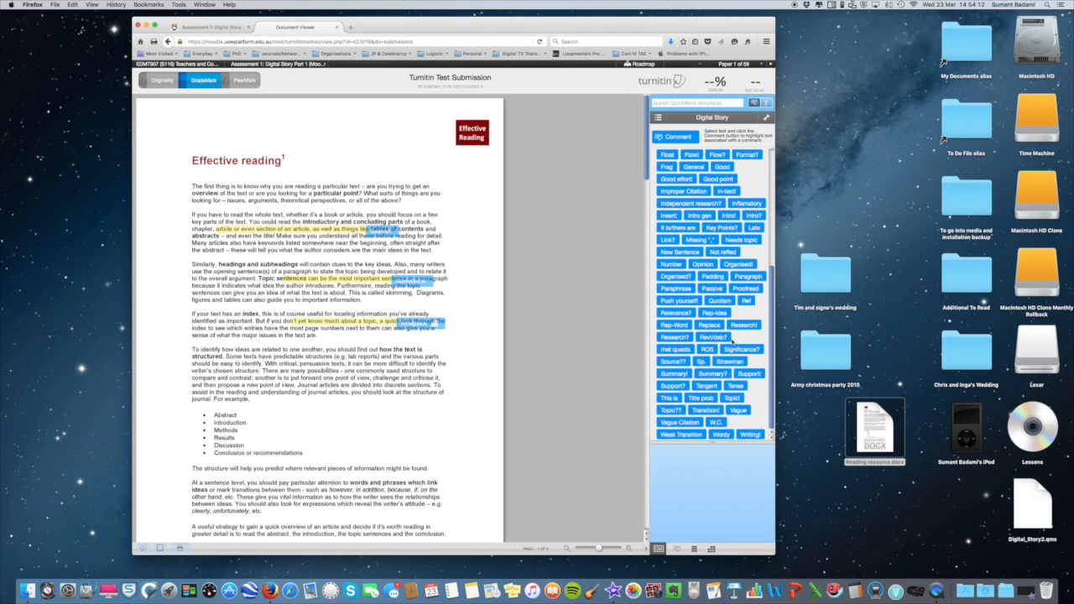
scroll(733, 342, "up", 5)
left_click(659, 119)
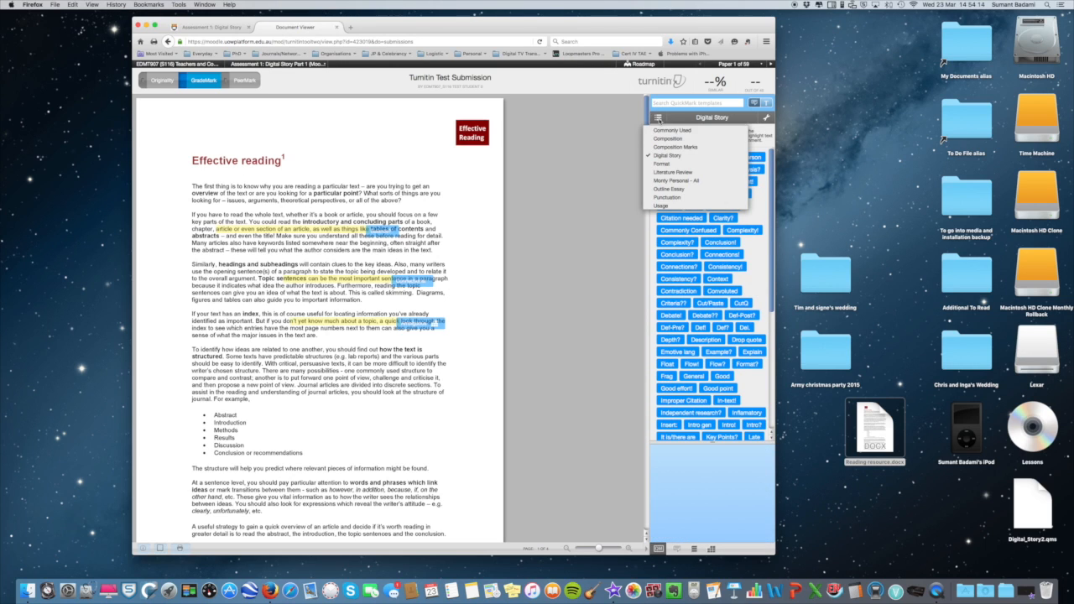
left_click(668, 140)
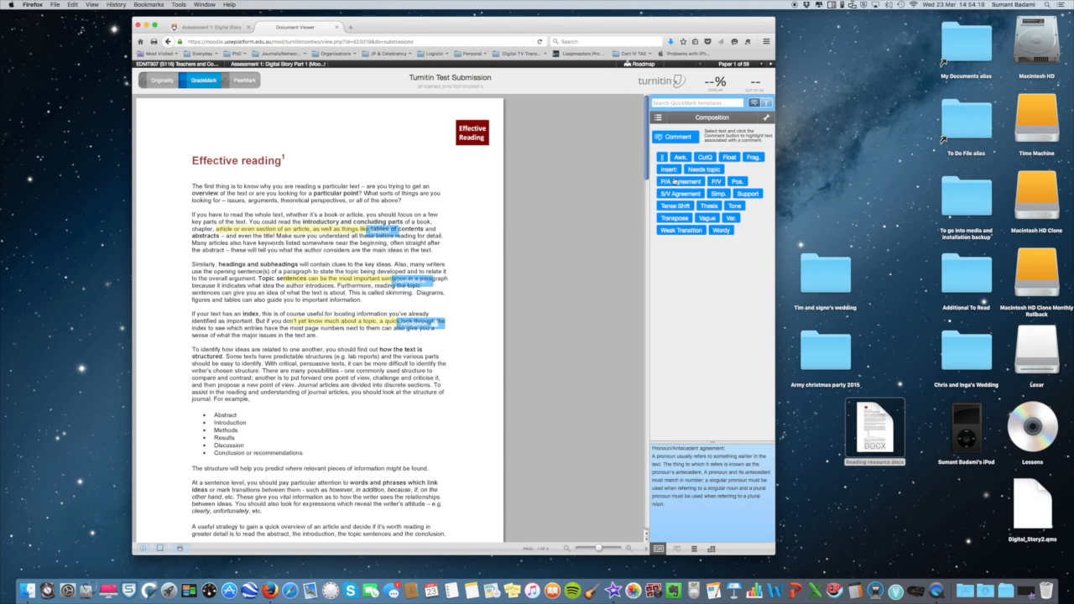
left_click(659, 118)
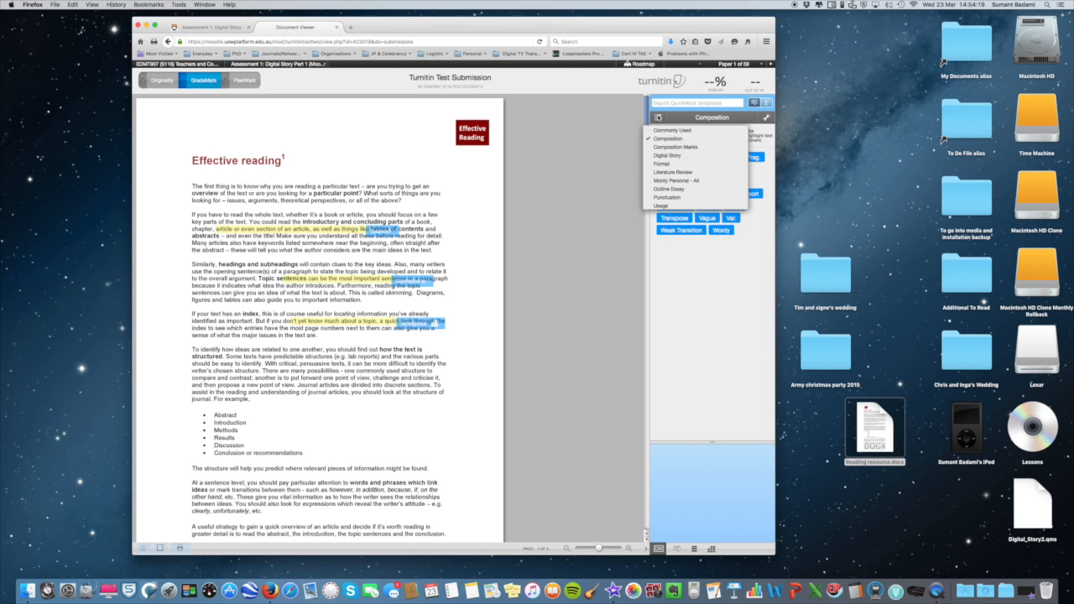
left_click(669, 165)
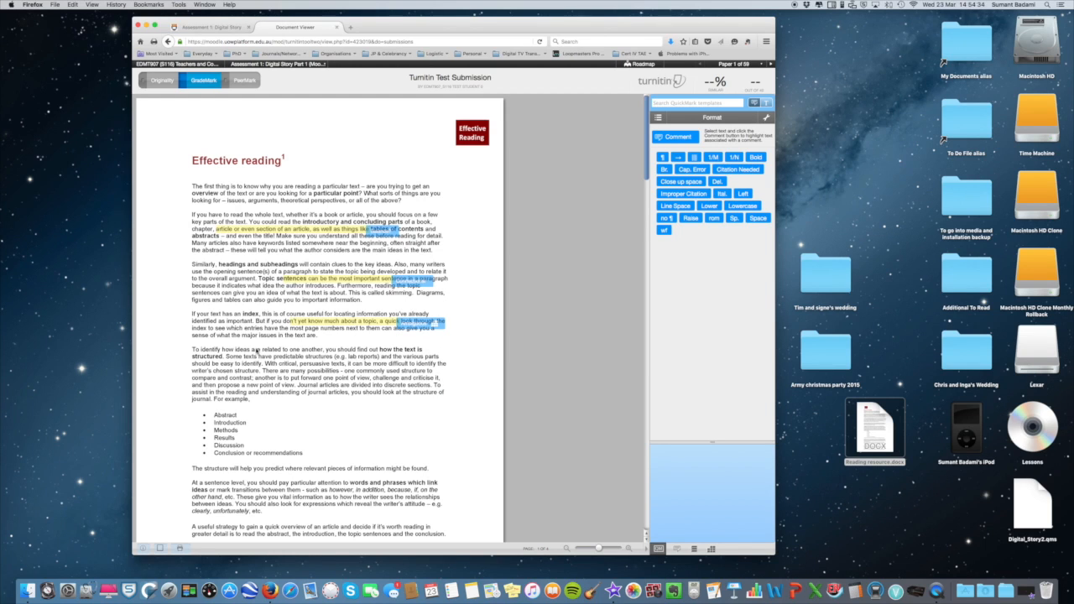
left_click_drag(256, 351, 342, 351)
scroll(462, 349, "down", 1)
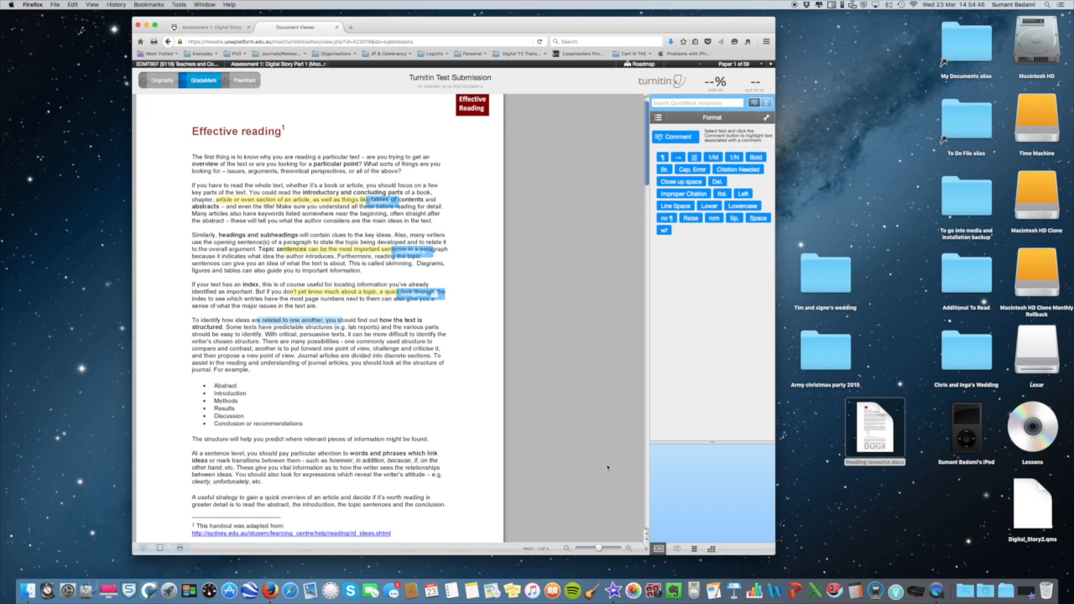
Step: Open the Rubric/Form Manager from the rubric view and examine the criteria and scales of the Digital Story - Percentages rubric
left_click(710, 549)
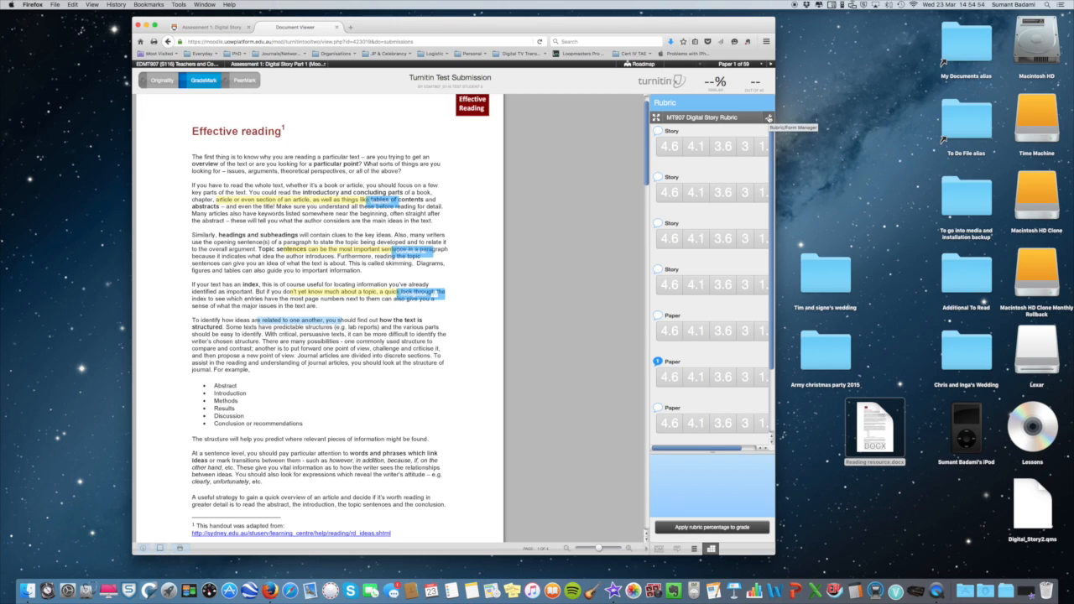
left_click(768, 118)
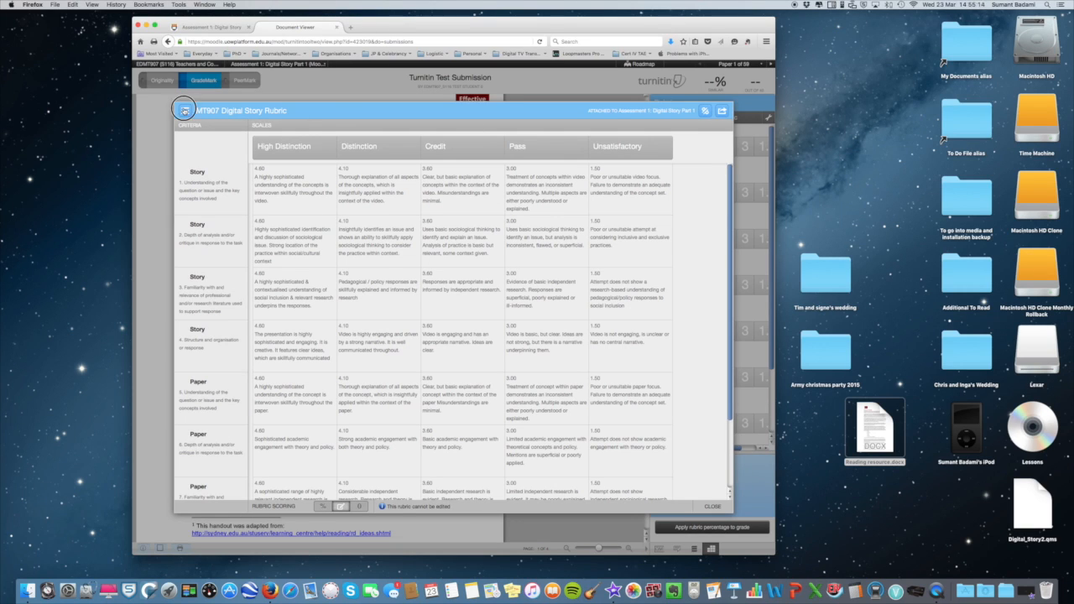
left_click(184, 110)
left_click(345, 85)
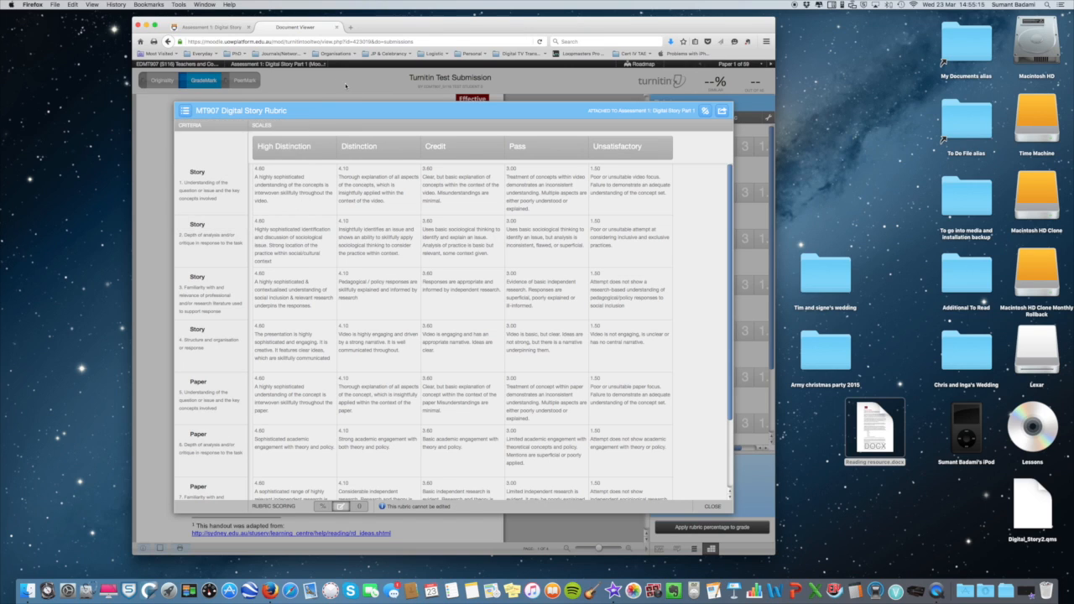
left_click(185, 110)
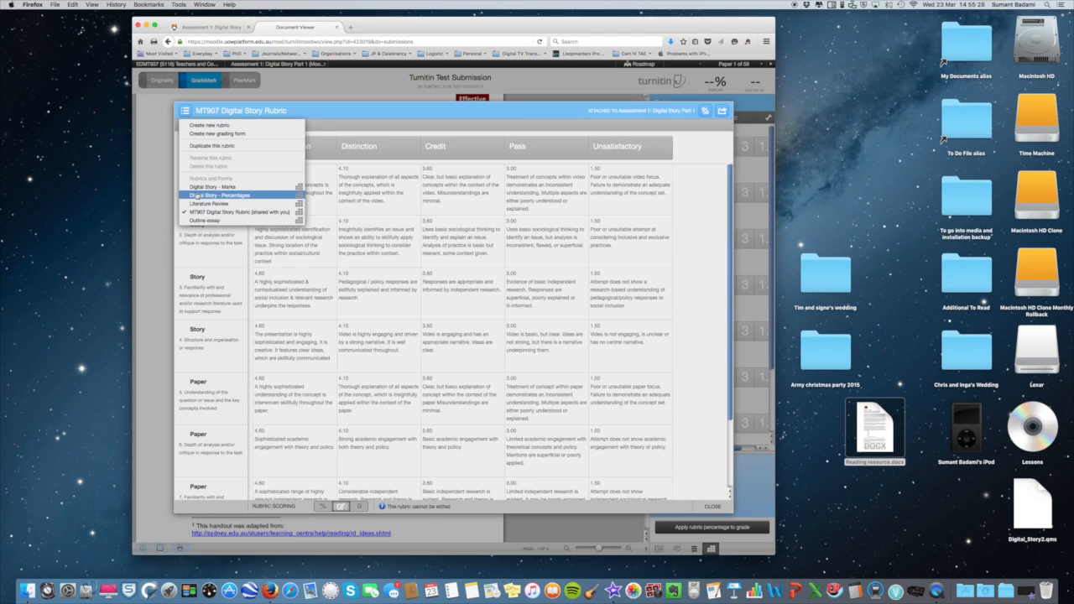
left_click(194, 196)
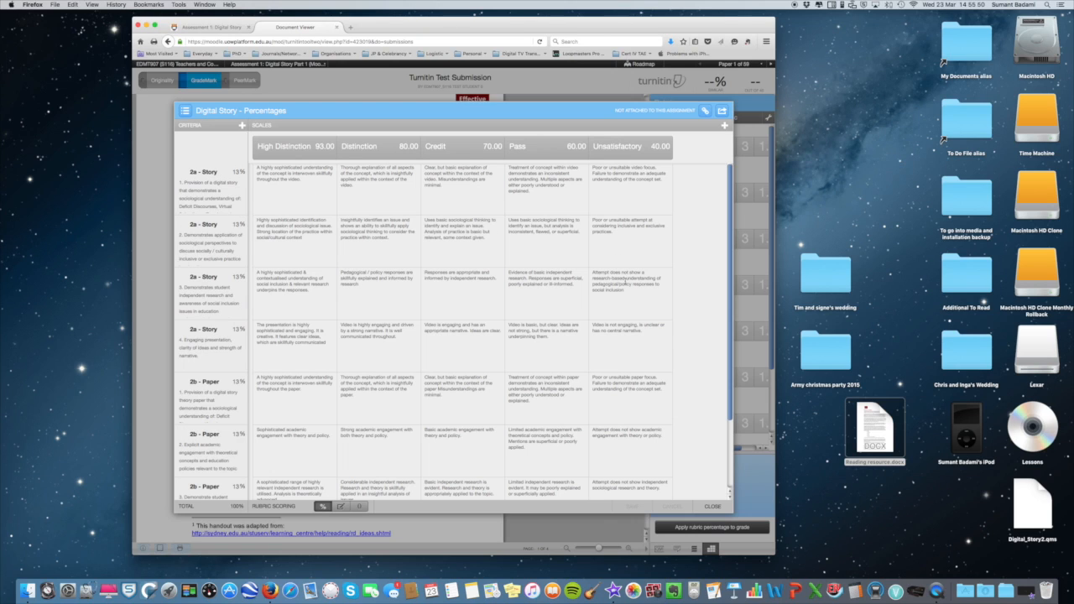
scroll(678, 295, "down", 3)
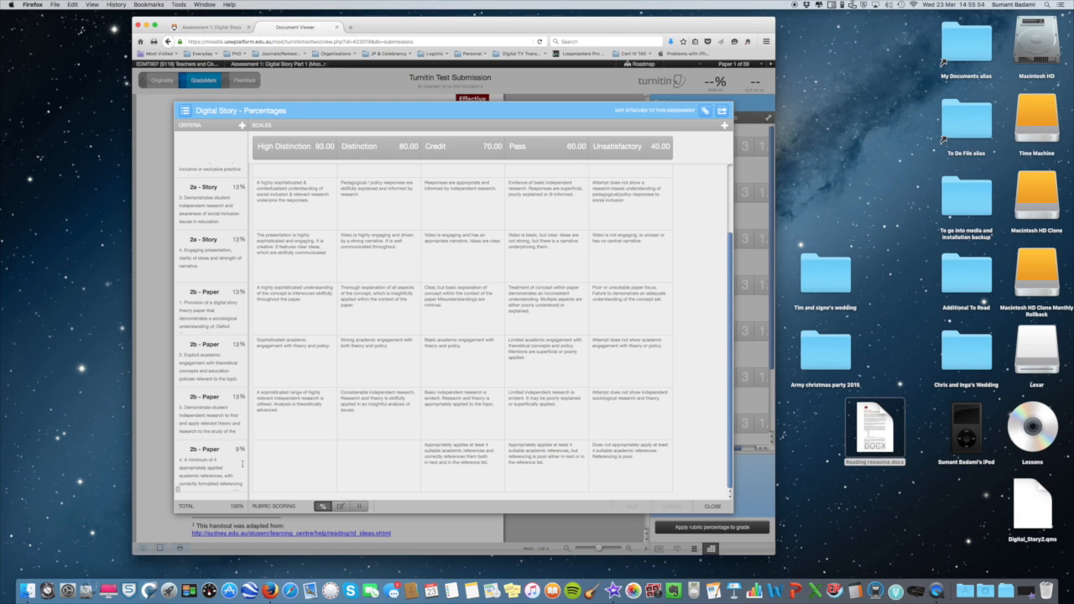
scroll(244, 464, "down", 1)
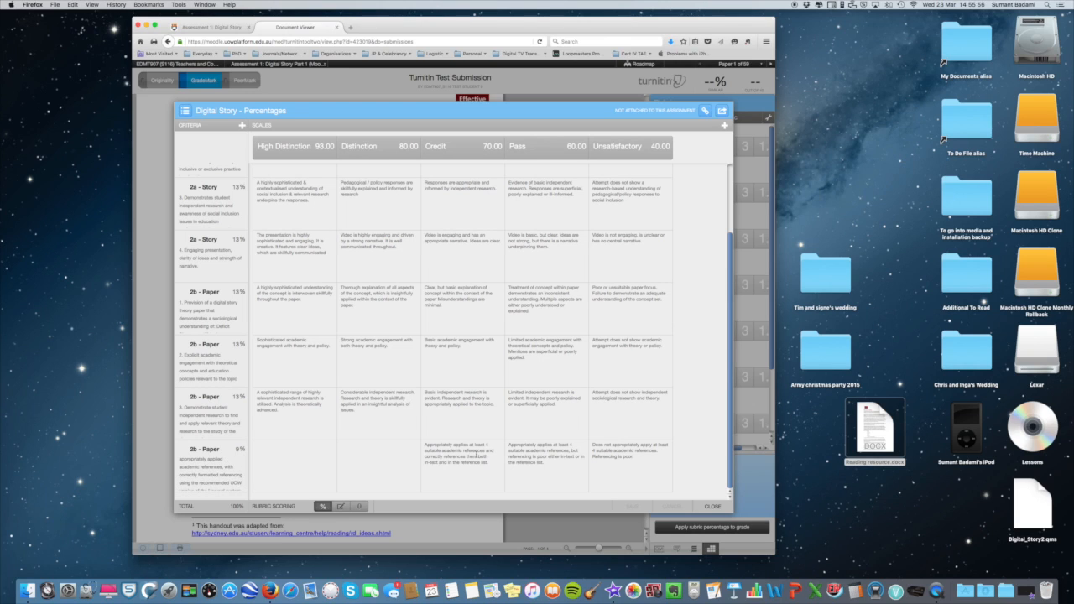
scroll(478, 454, "up", 3)
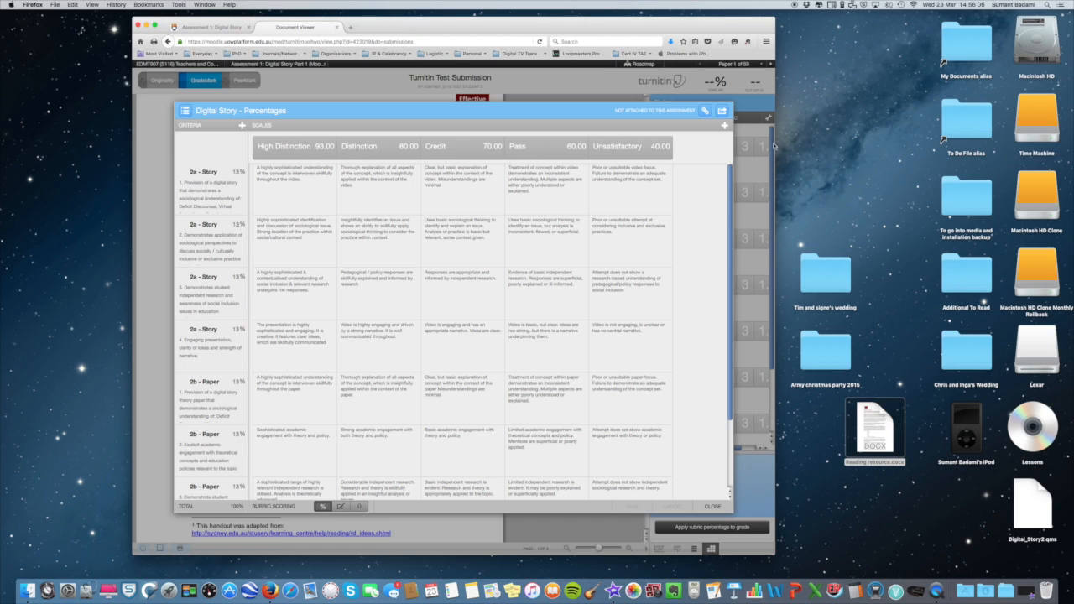
left_click_drag(638, 112, 603, 90)
Step: Return to the MT907 Digital Story Rubric, look through its criteria, and close the rubric manager
left_click(185, 111)
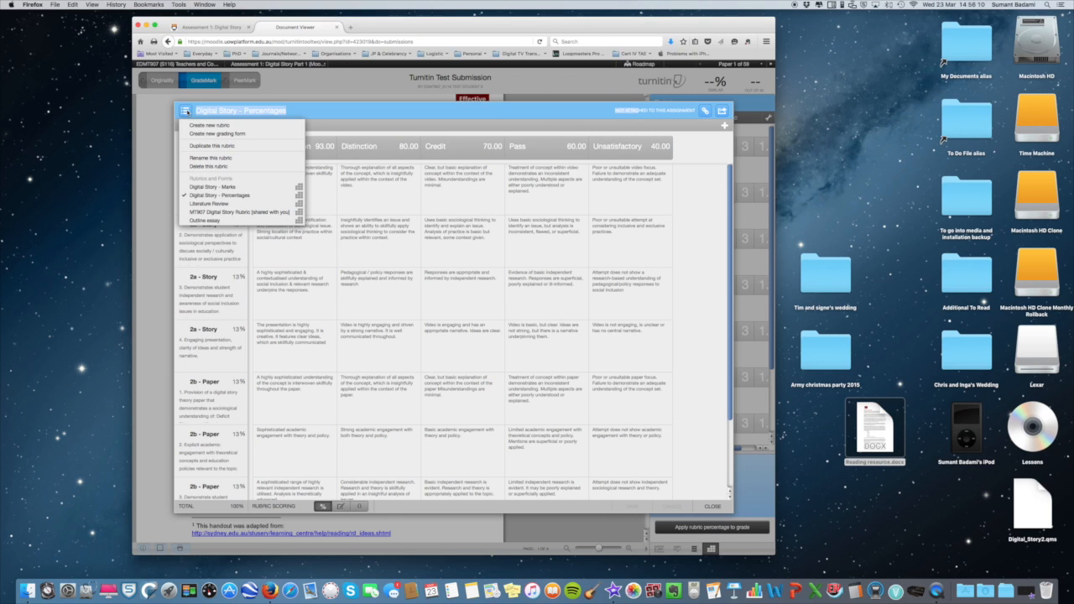
left_click(200, 212)
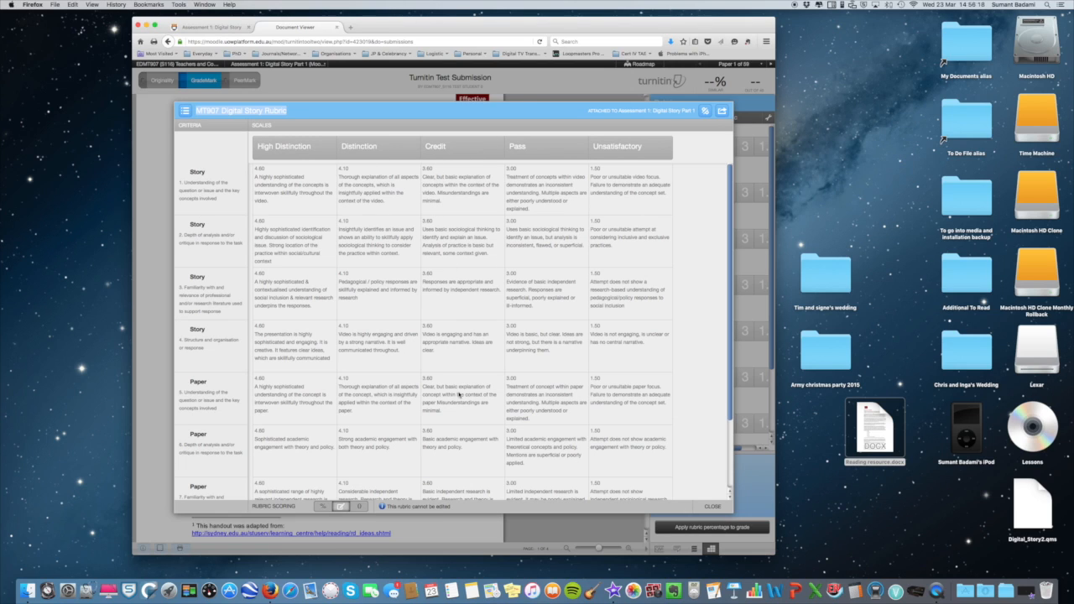
scroll(453, 374, "down", 3)
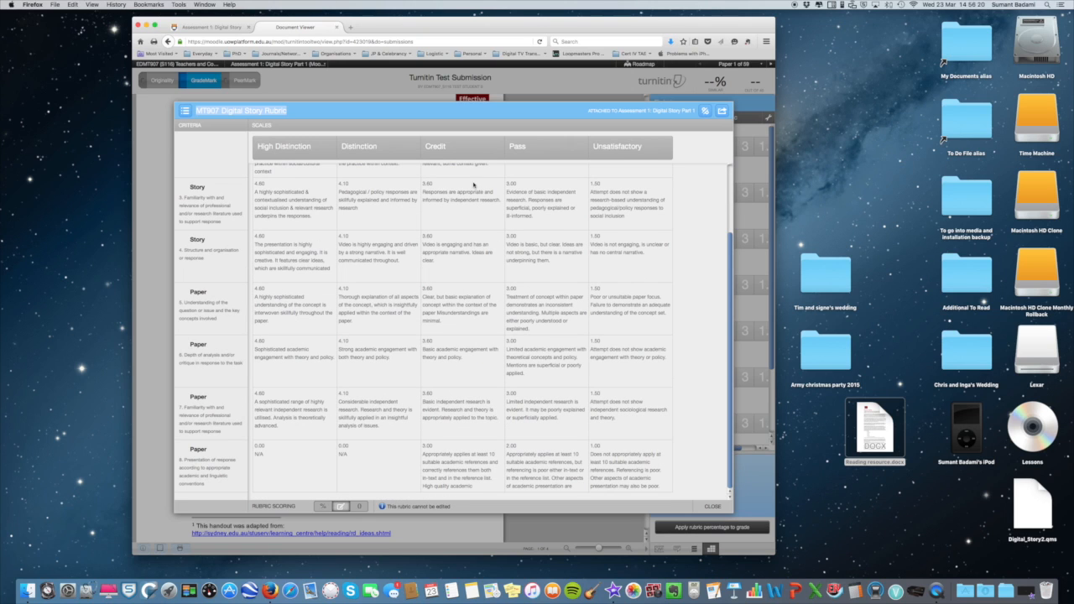
left_click(714, 506)
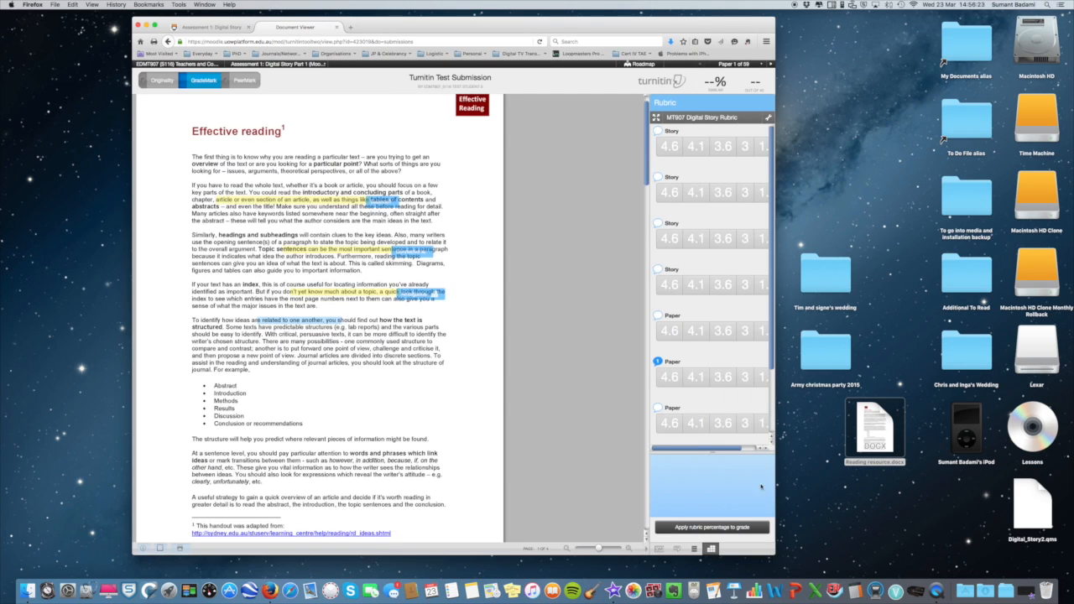
Step: Score the four Story criteria and the first three Paper criteria 3.6 each, and the last Paper criterion 3
left_click(723, 148)
left_click(722, 193)
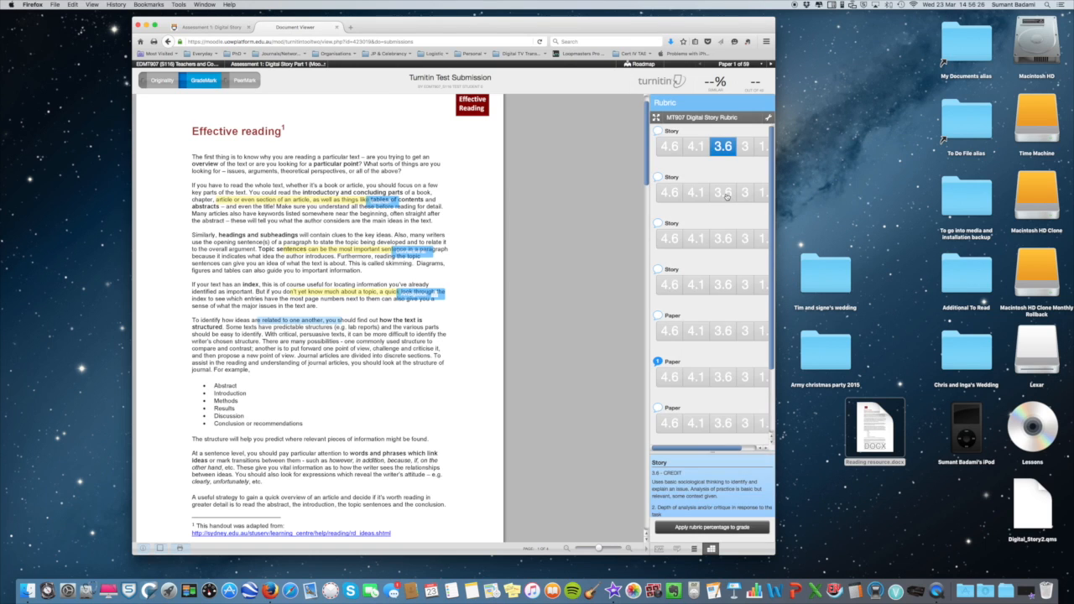
left_click(722, 239)
left_click(723, 286)
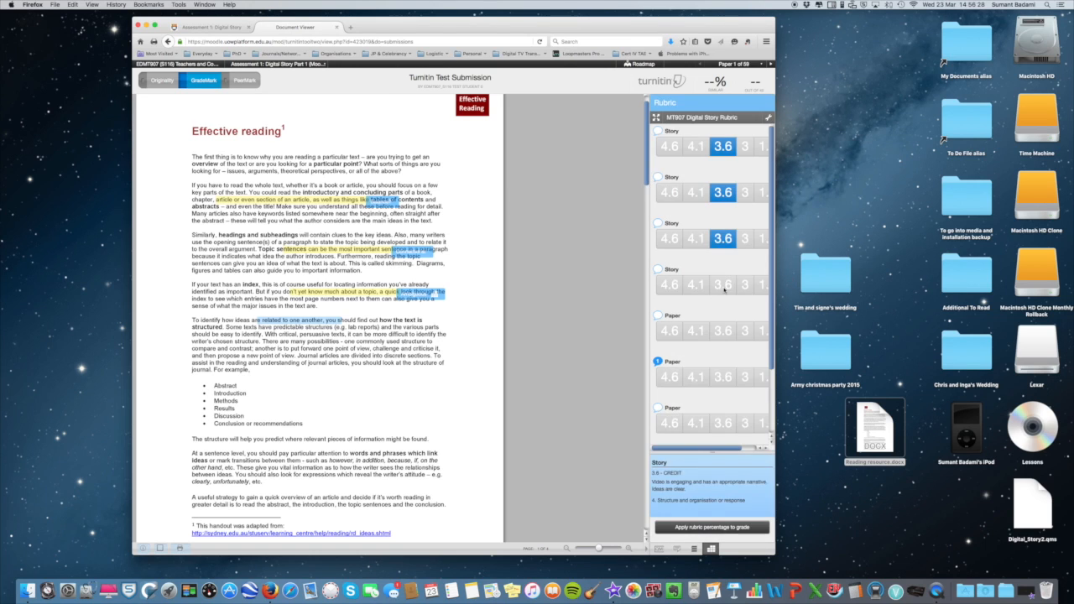
left_click(723, 331)
left_click(722, 380)
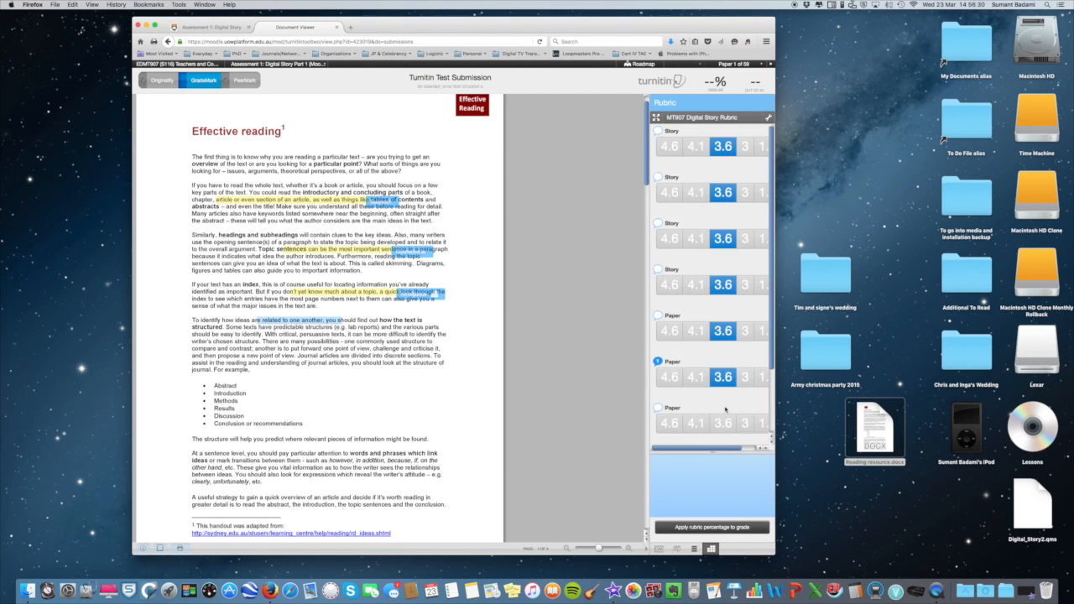
scroll(723, 384, "down", 1)
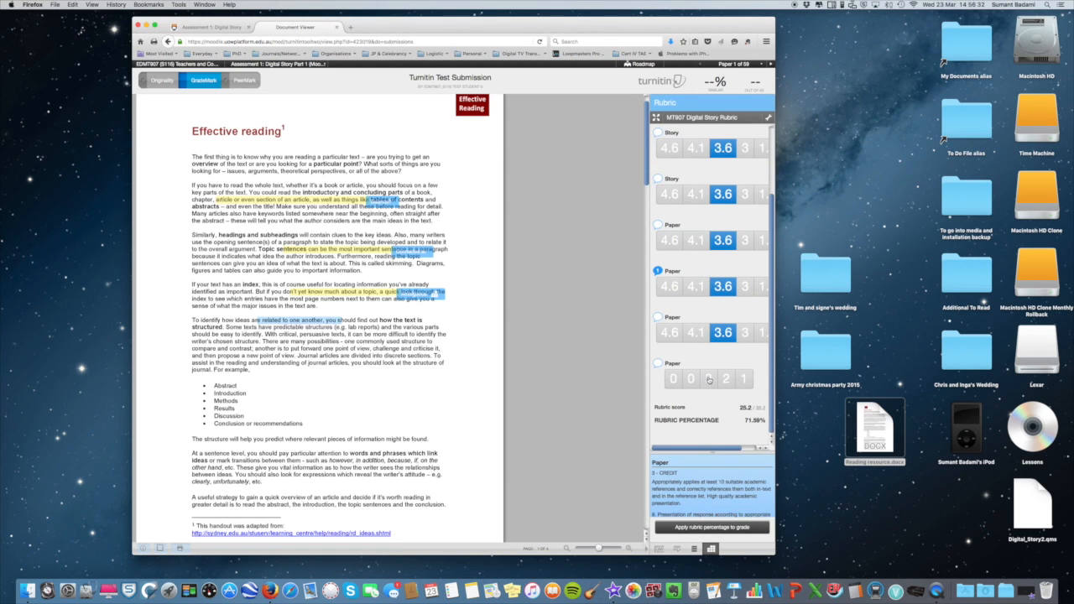
left_click(709, 380)
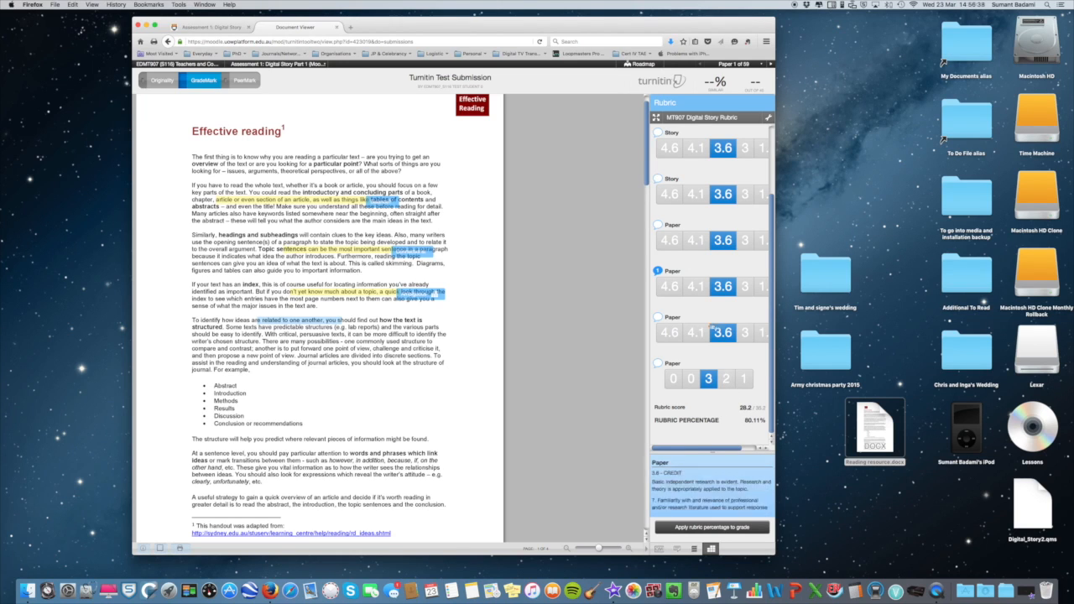
Step: Review the selected scores against the full MT907 Digital Story Rubric and check the rubric score and percentage
scroll(720, 240, "up", 3)
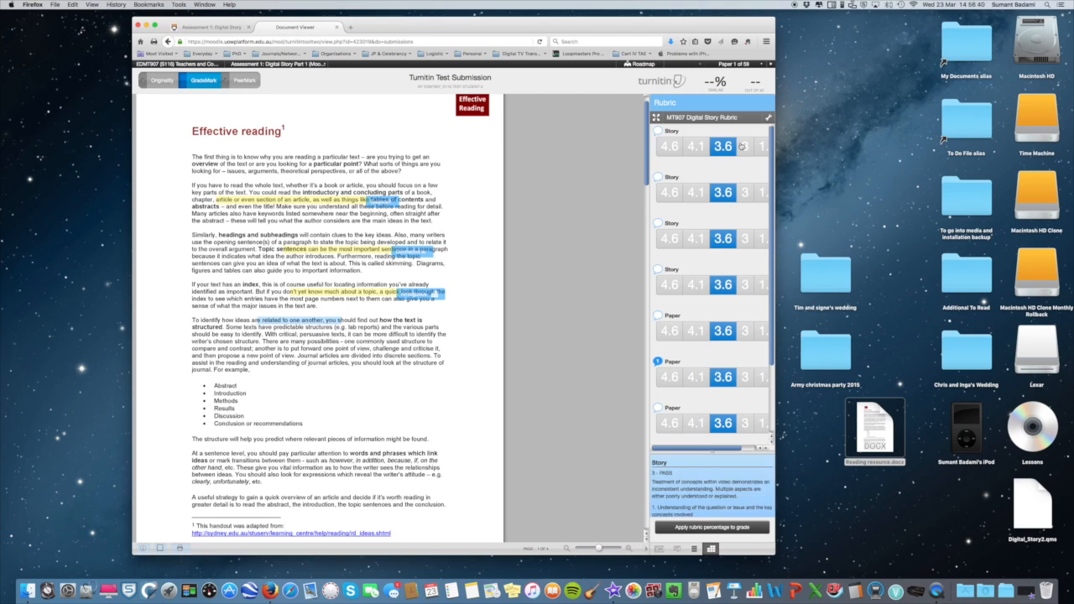
mouse_move(730, 146)
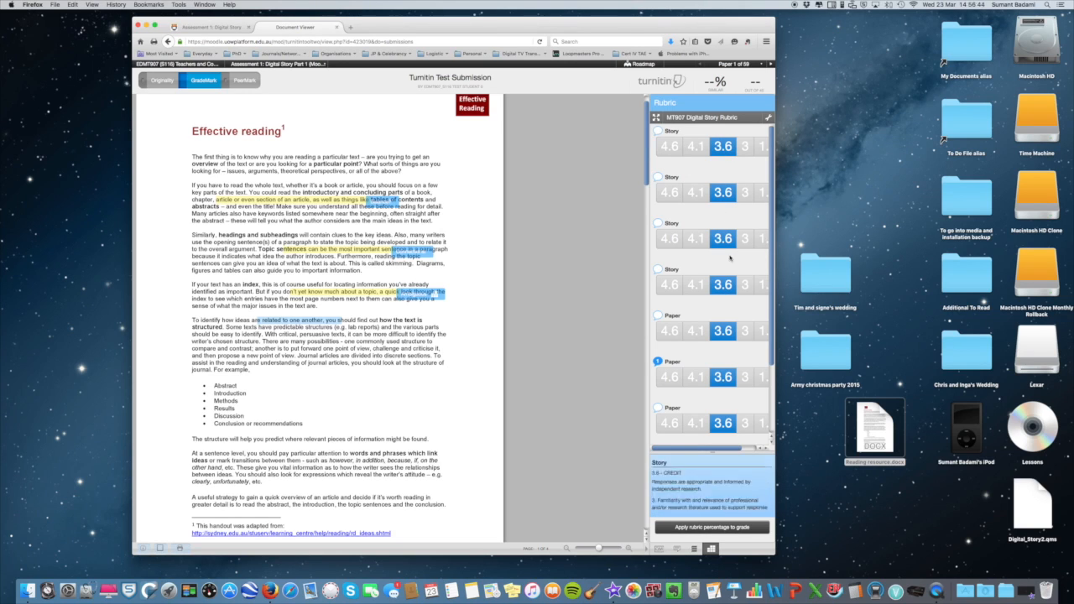
scroll(729, 266, "down", 3)
scroll(729, 266, "up", 3)
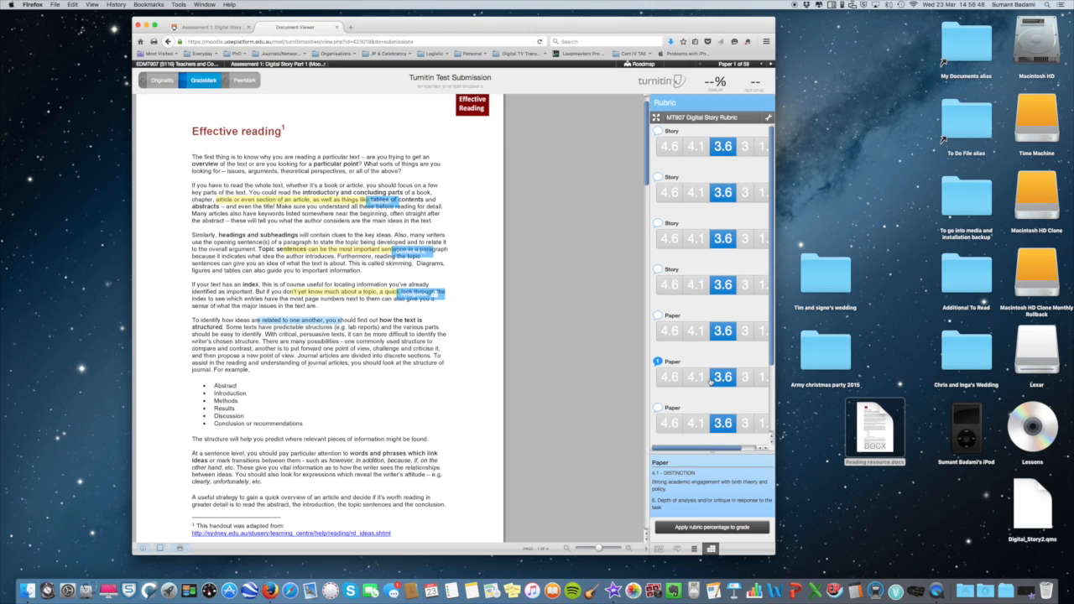
left_click(768, 117)
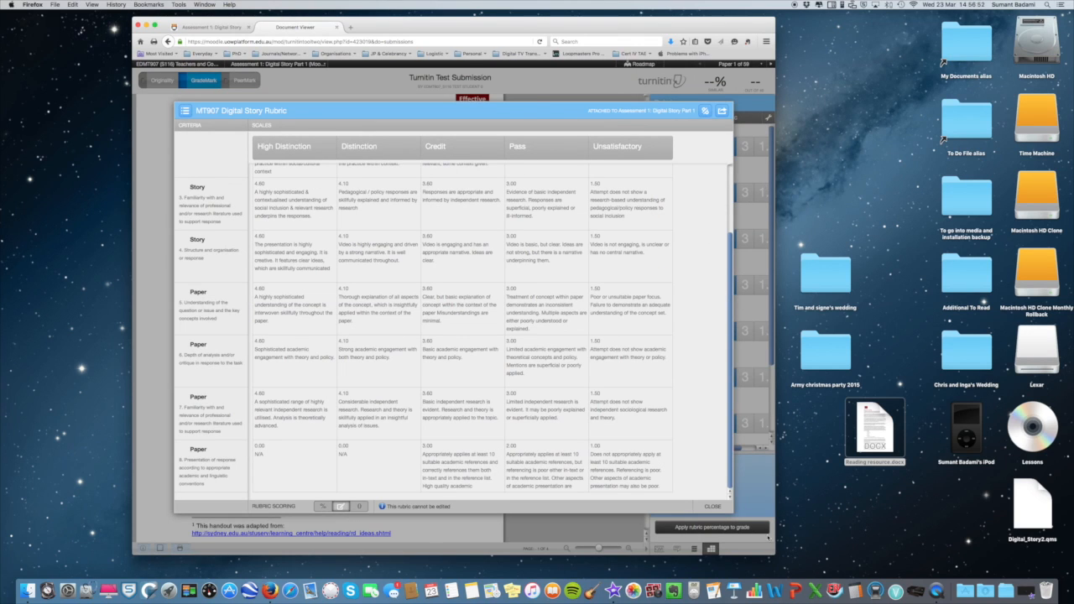
left_click(712, 507)
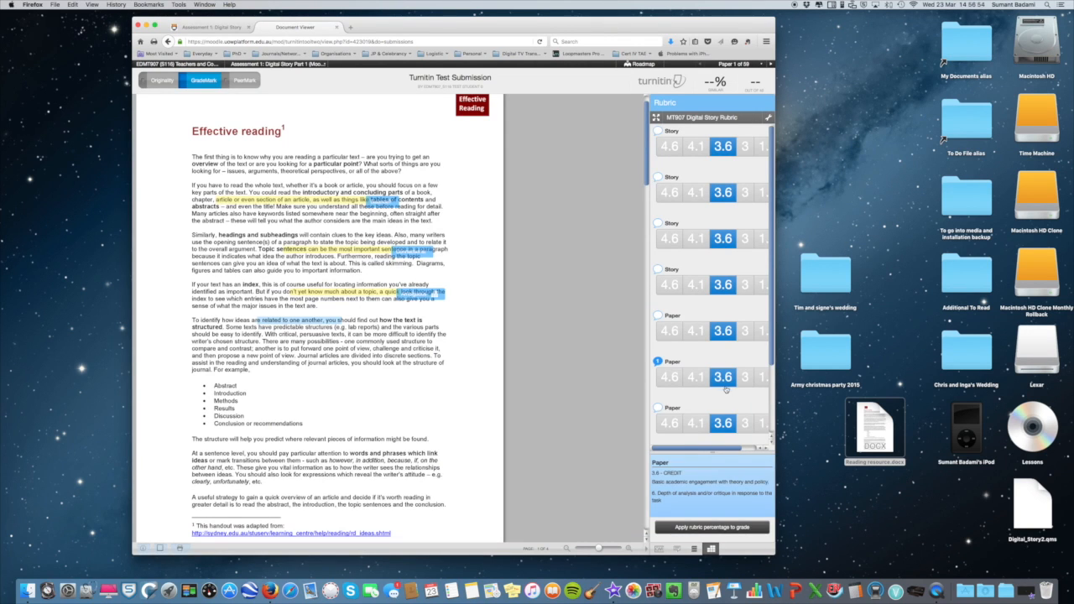
scroll(726, 391, "down", 3)
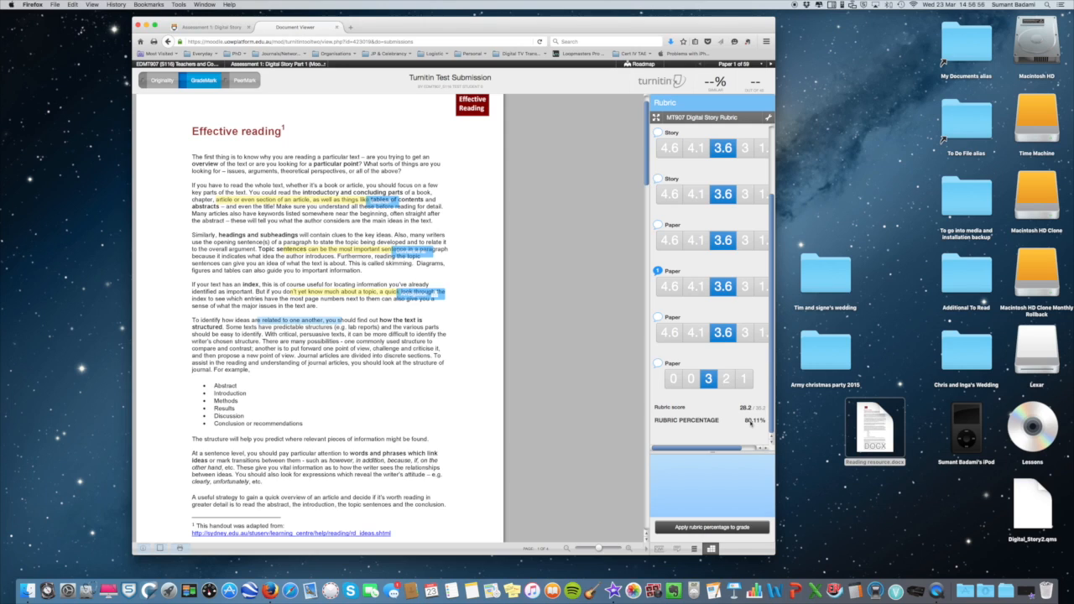
Step: Apply the rubric percentage to the submission's grade and look over the selected criterion scores
left_click(742, 527)
scroll(726, 153, "up", 3)
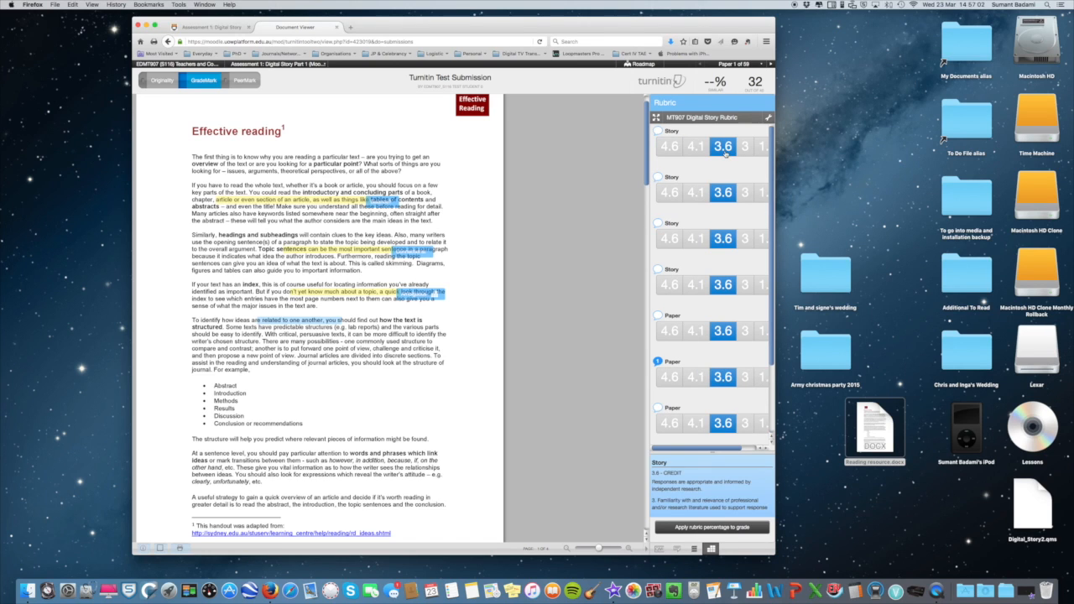
scroll(726, 193, "down", 3)
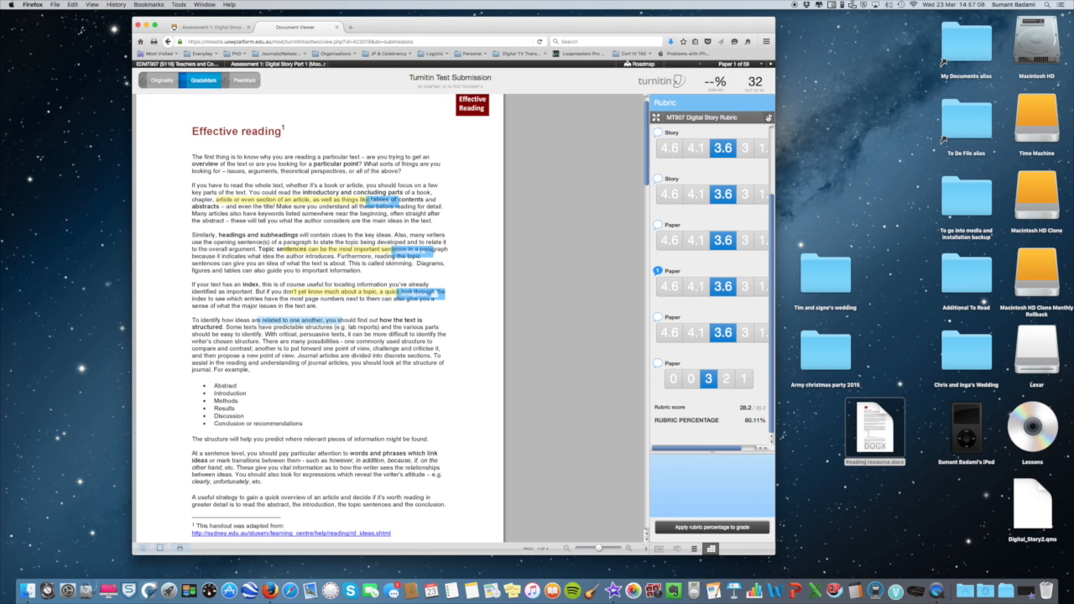
Step: Open the rubric manager and examine the criteria weights and scale values of the Digital Story - Percentages rubric
left_click(767, 117)
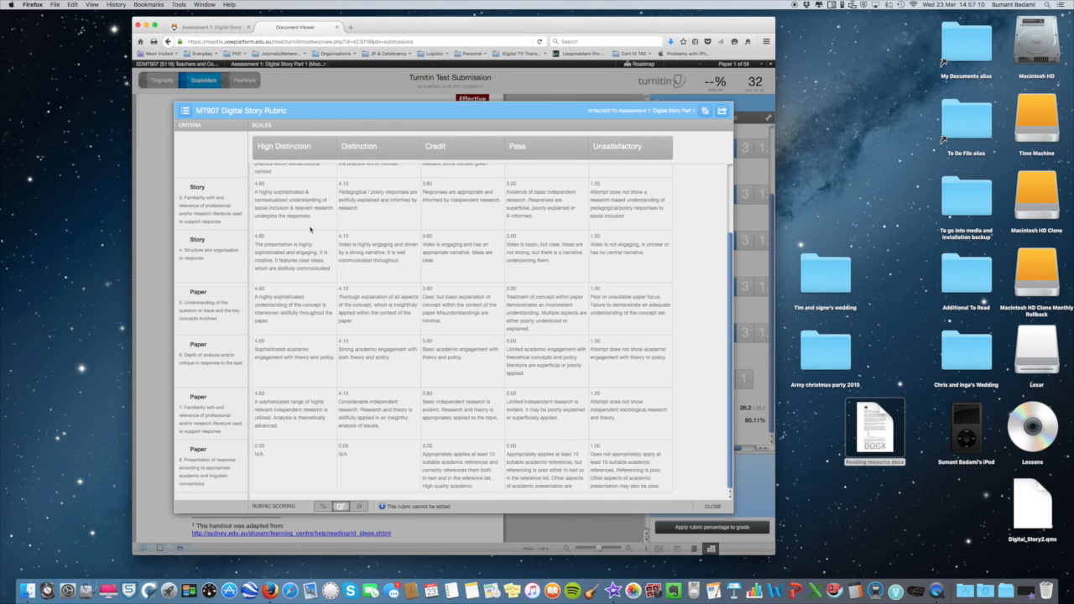
scroll(310, 225, "up", 2)
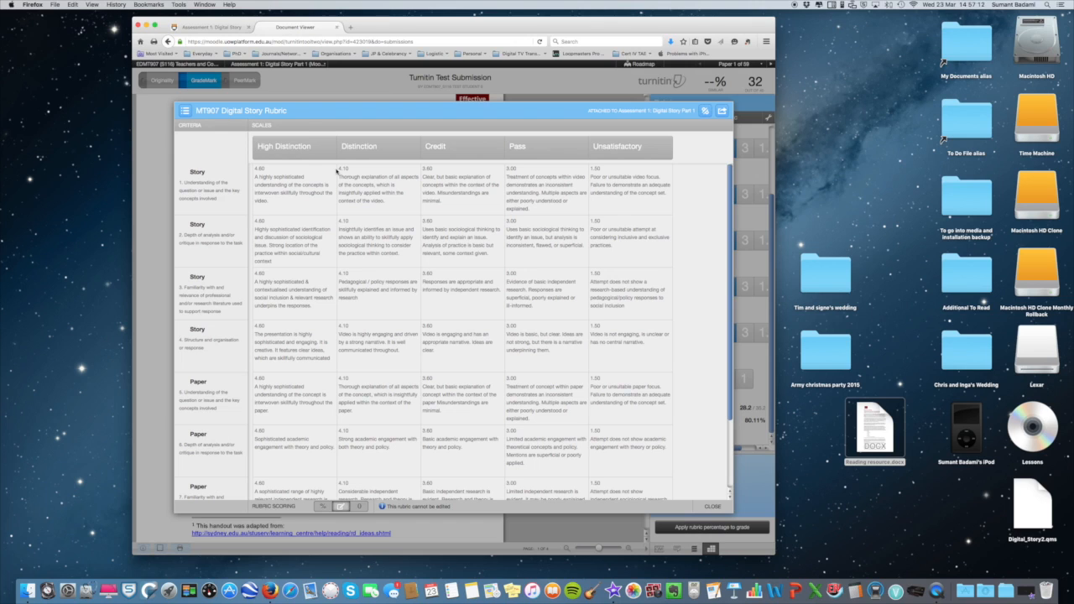
left_click(184, 111)
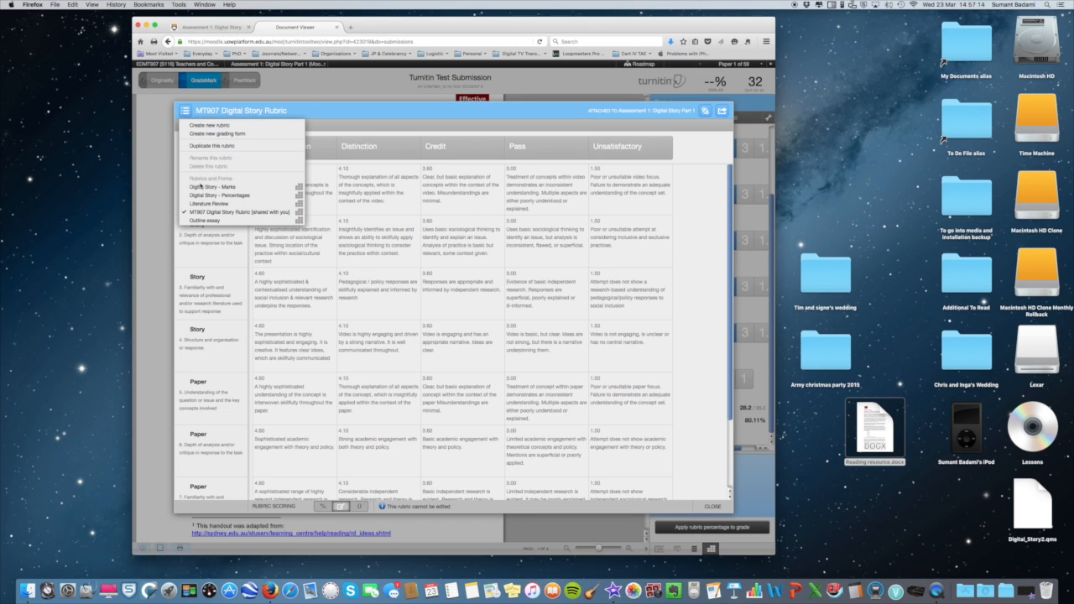
left_click(200, 196)
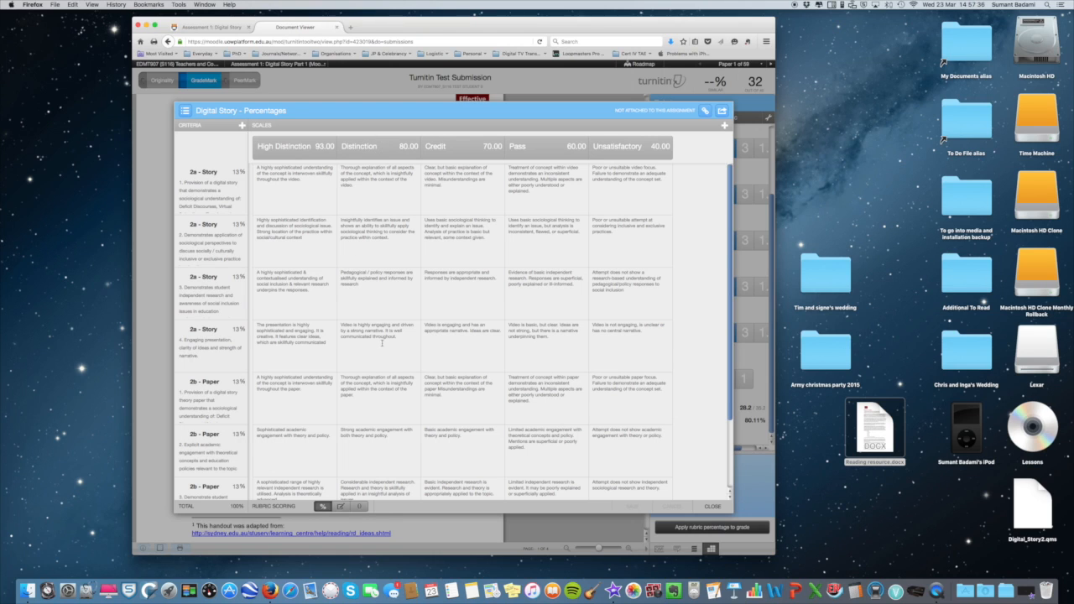
scroll(382, 343, "down", 3)
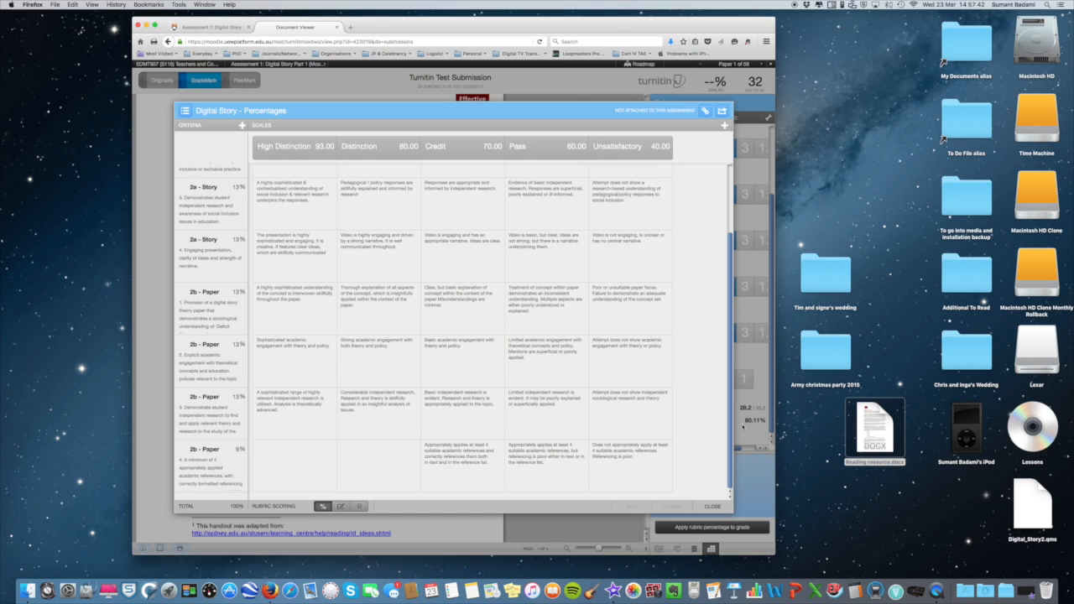
left_click(564, 110)
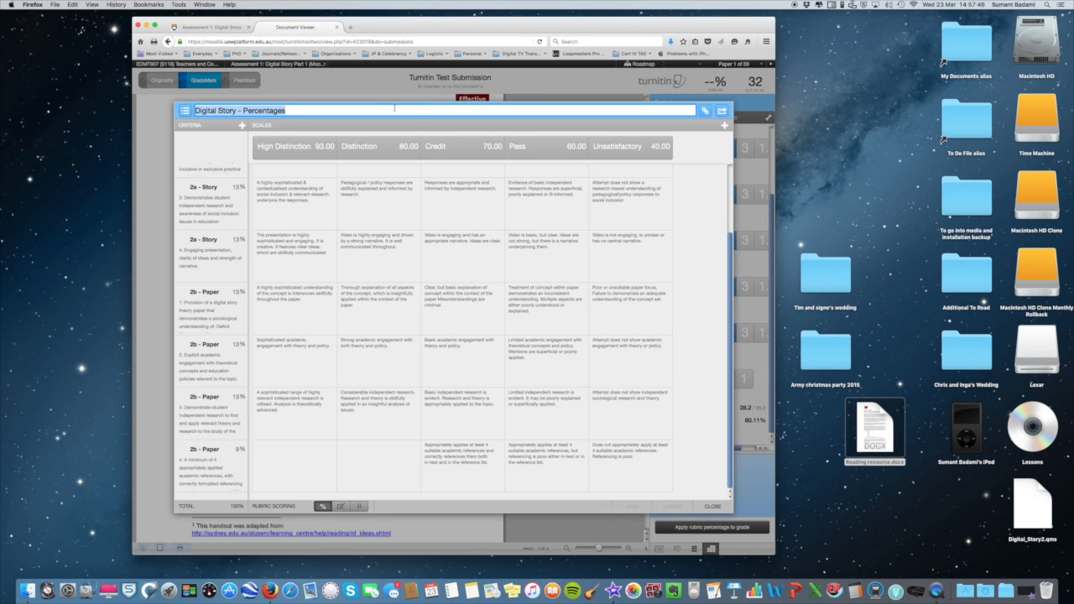
left_click(522, 110)
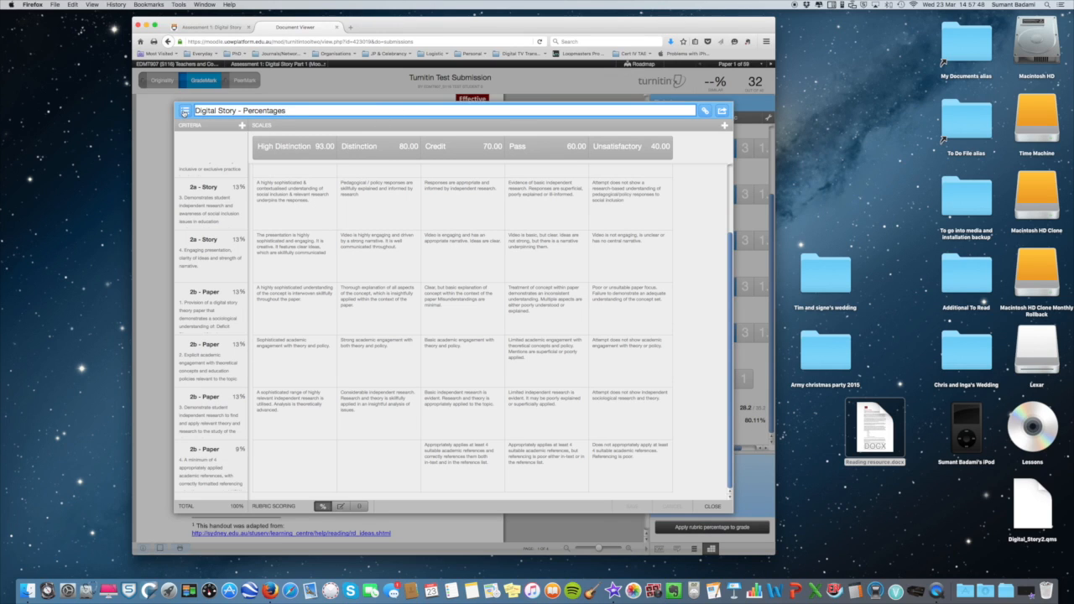
Step: Examine the marks per criterion in the Digital Story - Marks rubric and close the rubric manager
left_click(185, 111)
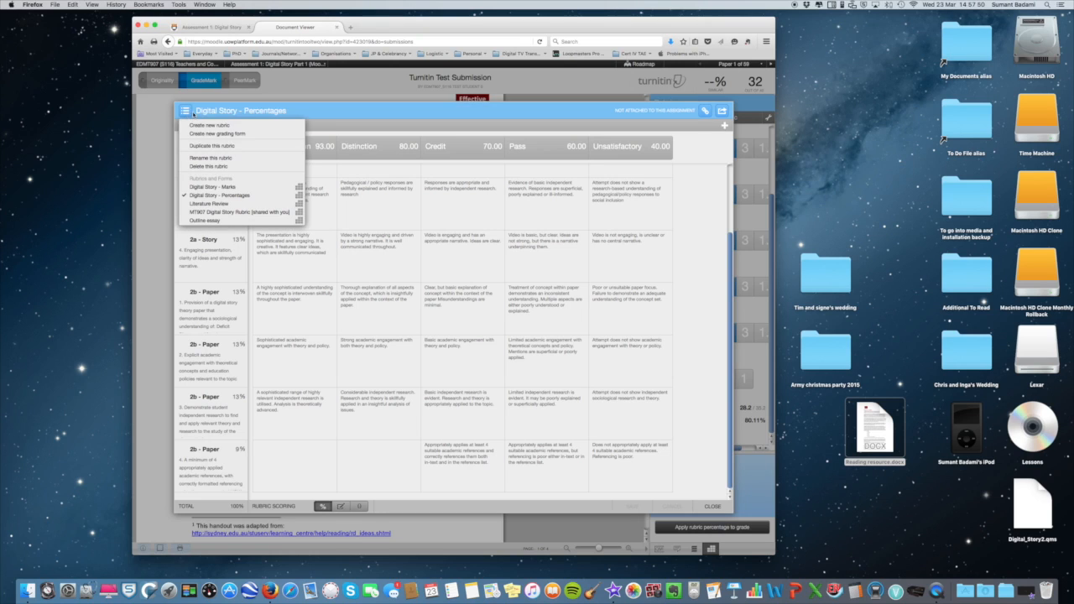
left_click(195, 187)
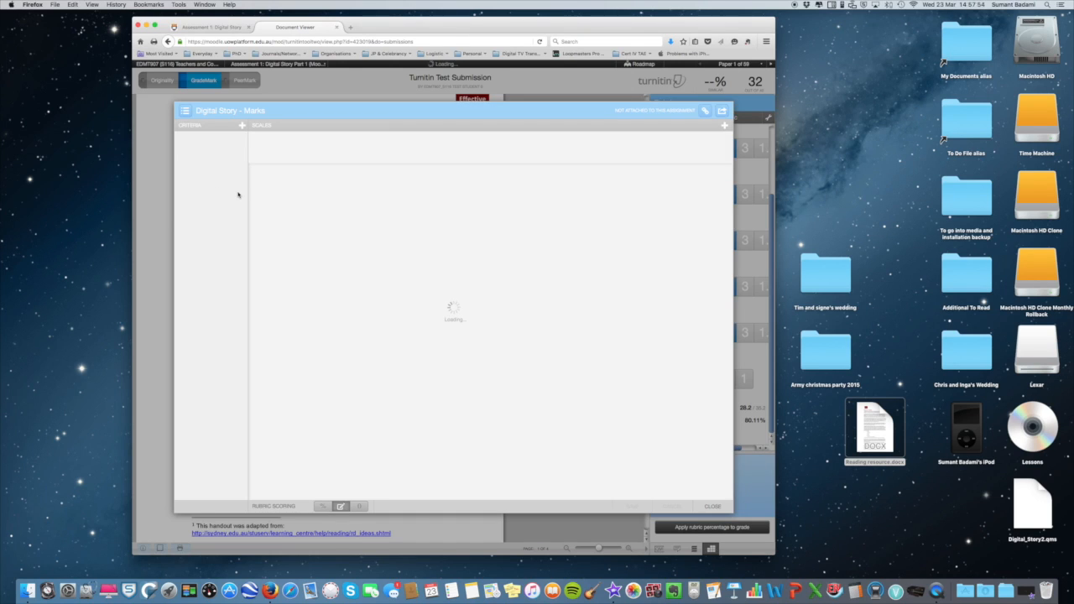
scroll(302, 195, "up", 3)
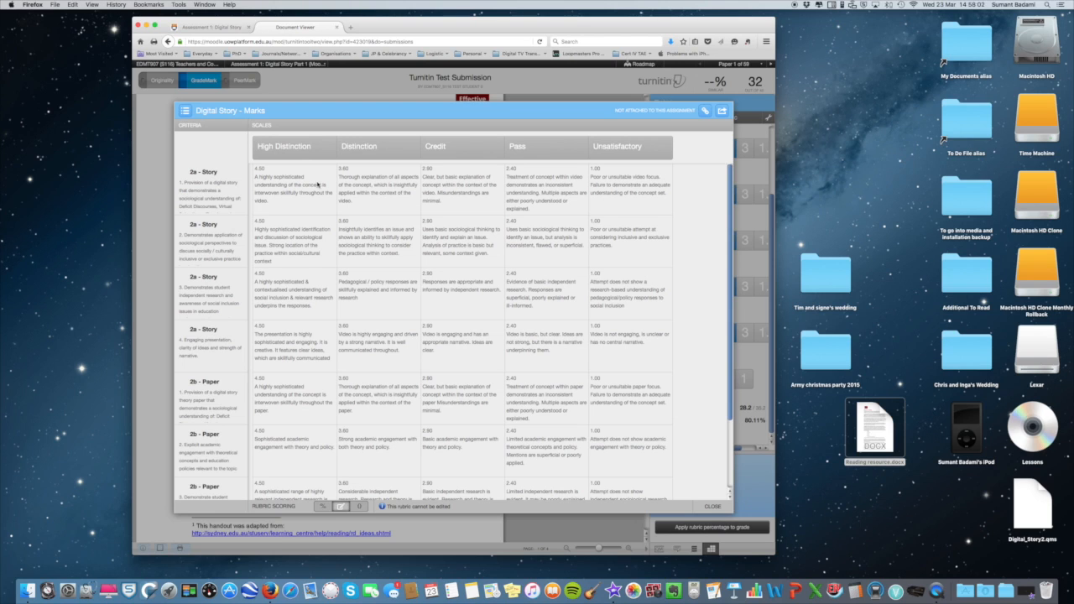
scroll(357, 321, "down", 3)
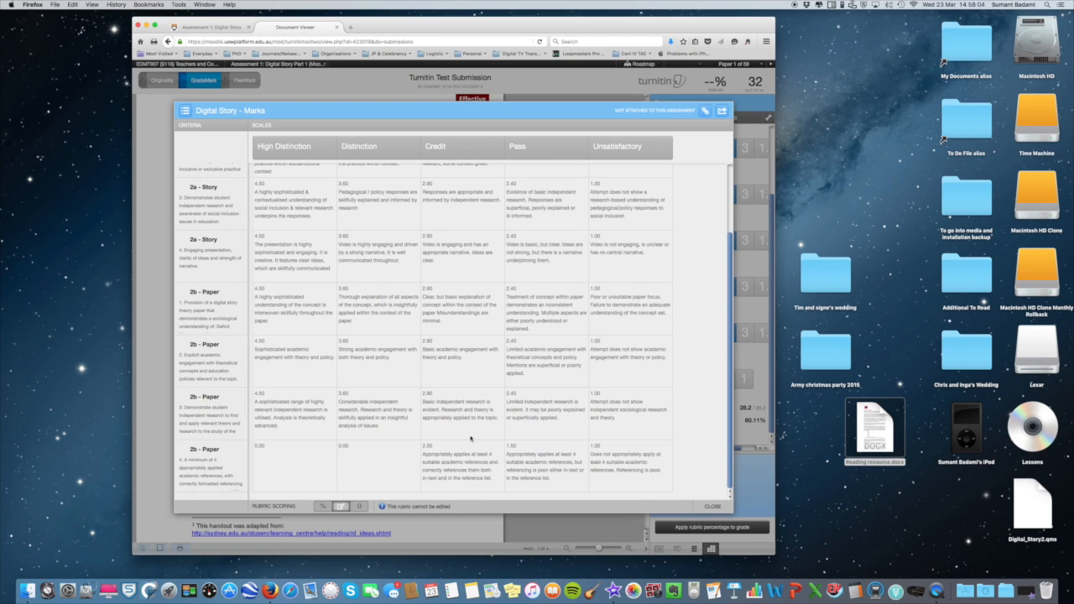
scroll(461, 297, "up", 3)
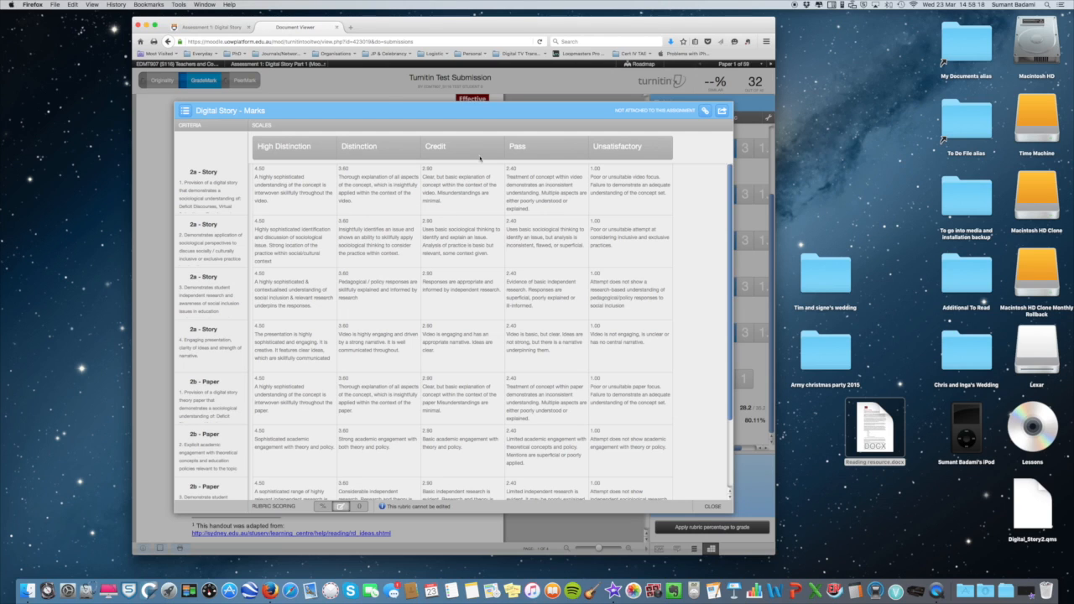
left_click(185, 111)
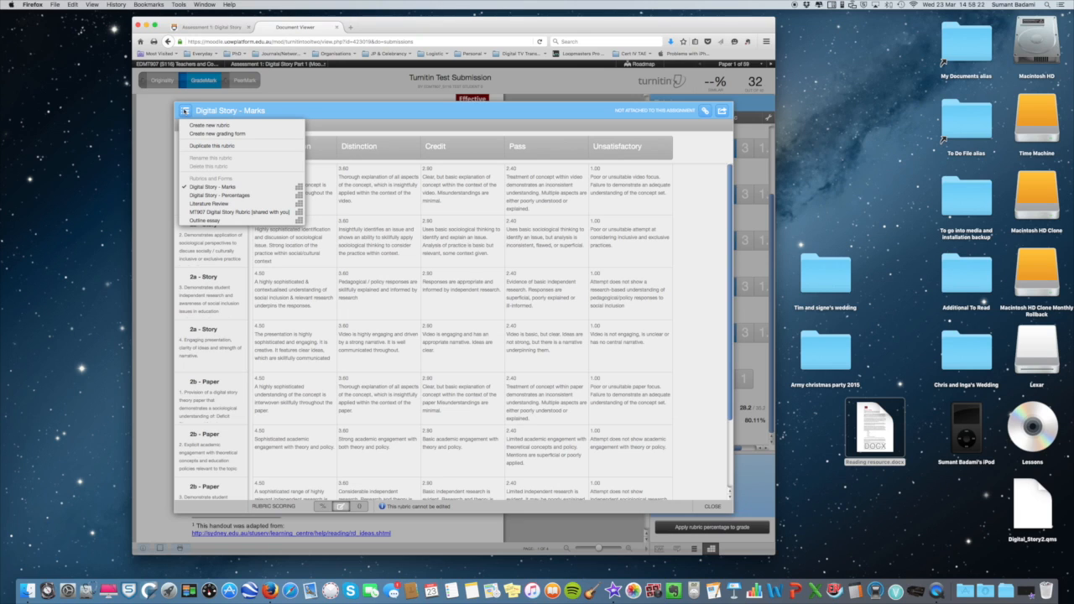
left_click(302, 111)
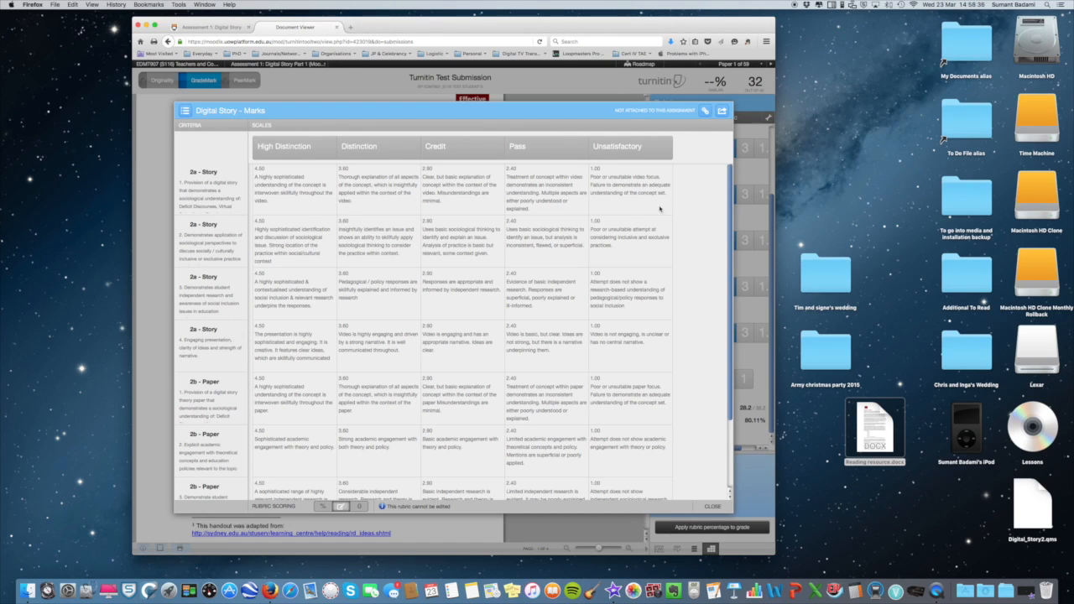
left_click(712, 507)
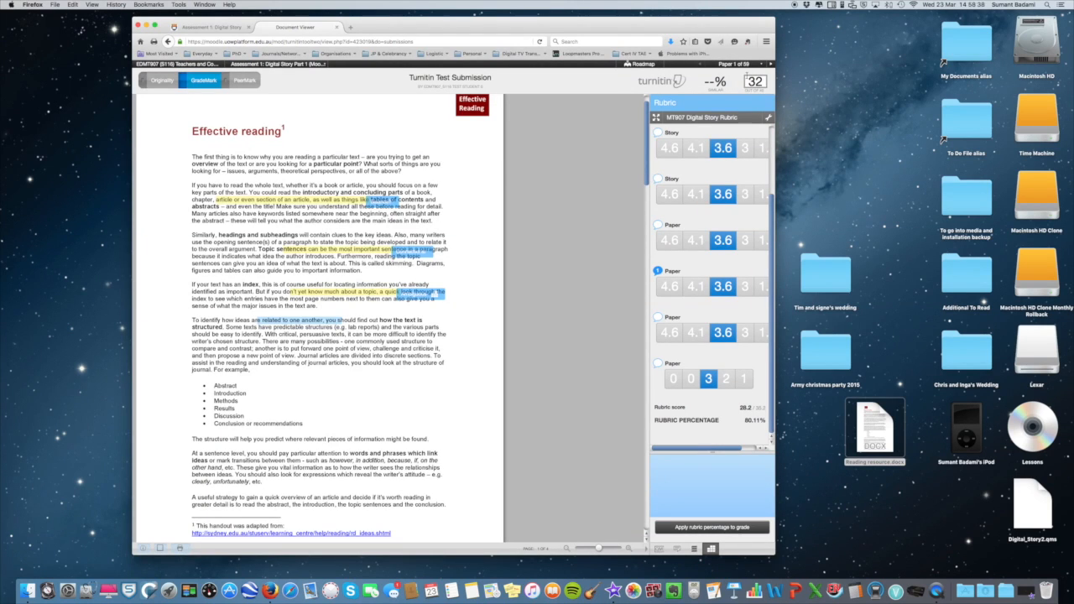
Step: Check the overall grade field against the scores selected for the Story and Paper criteria
left_click(758, 81)
left_click(754, 82)
scroll(733, 162, "up", 3)
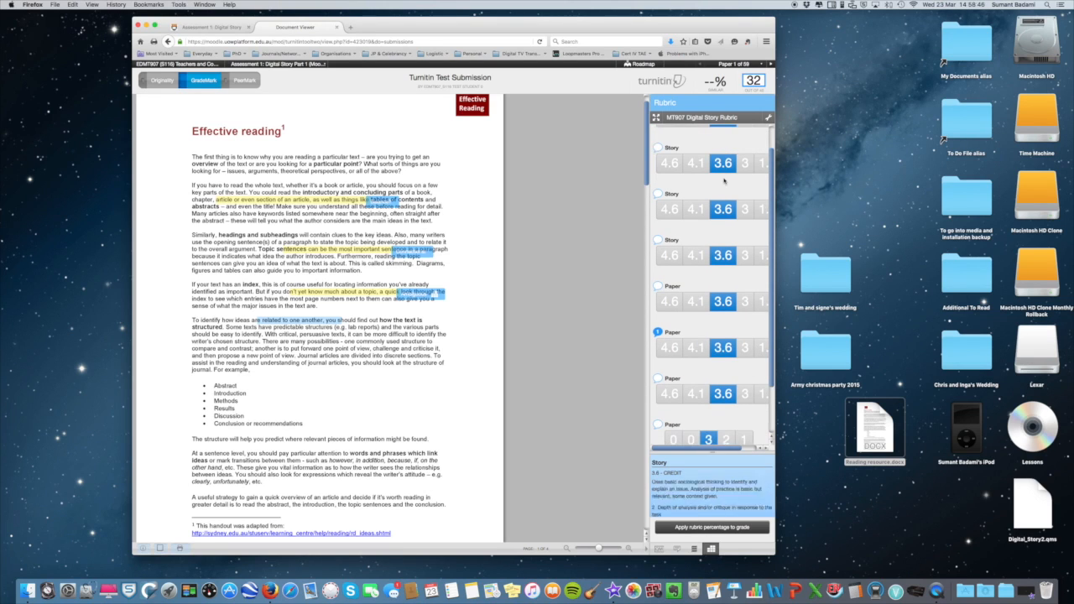
scroll(714, 179, "down", 3)
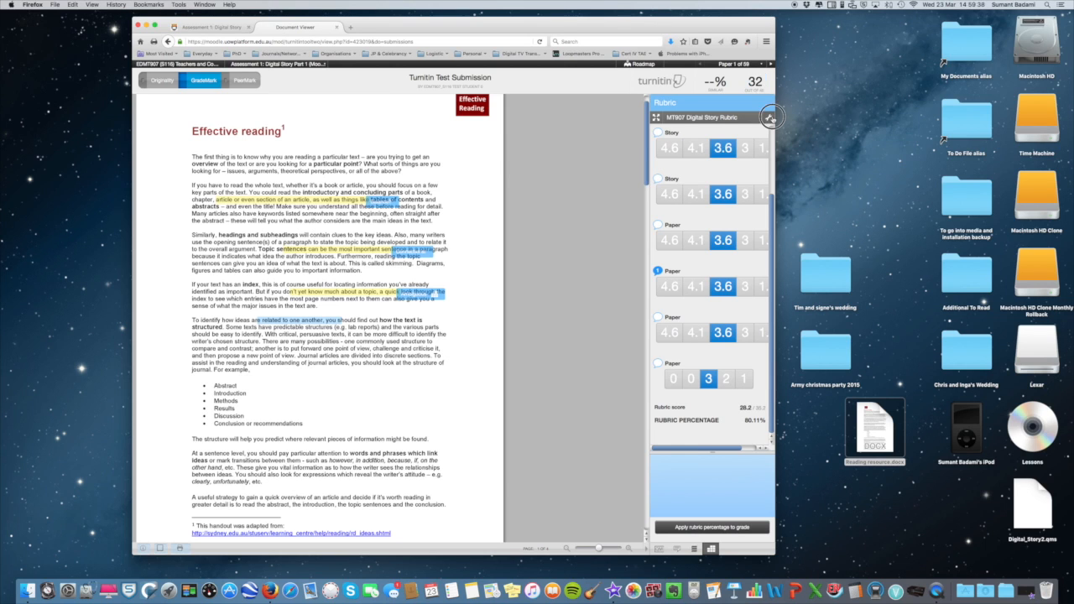
Step: Open the Digital Story - Percentages rubric in the manager, switch it to no scoring, and look through its criteria
left_click(767, 117)
left_click(186, 111)
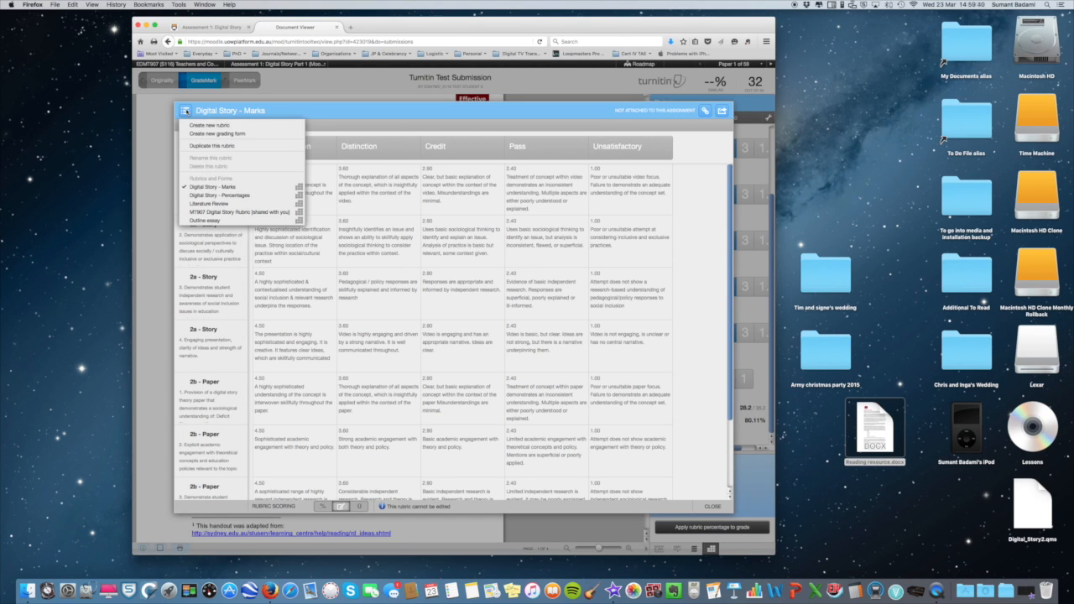
left_click(255, 200)
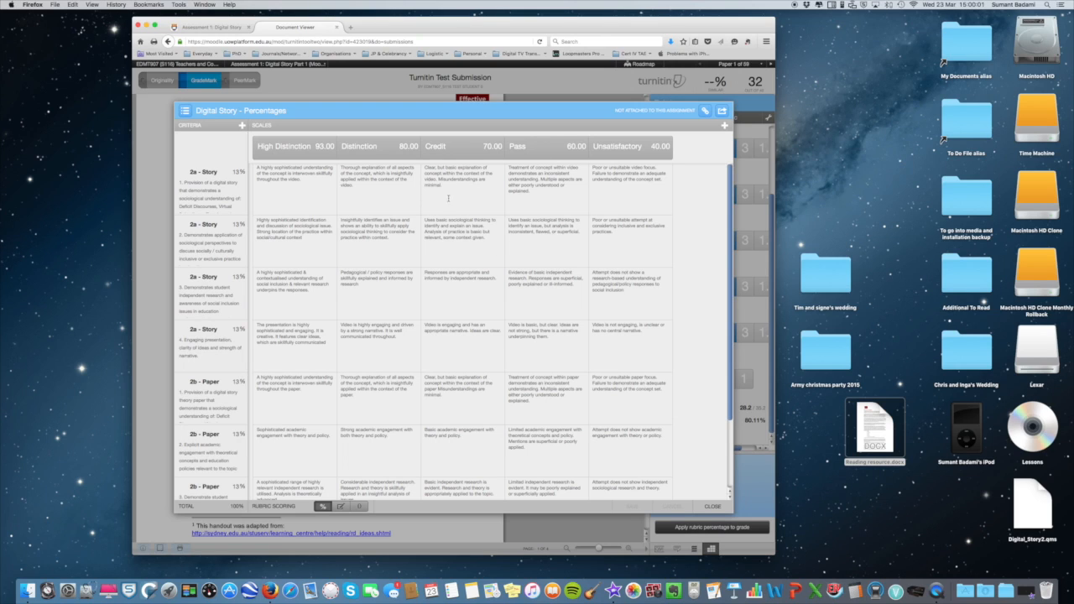
left_click(360, 508)
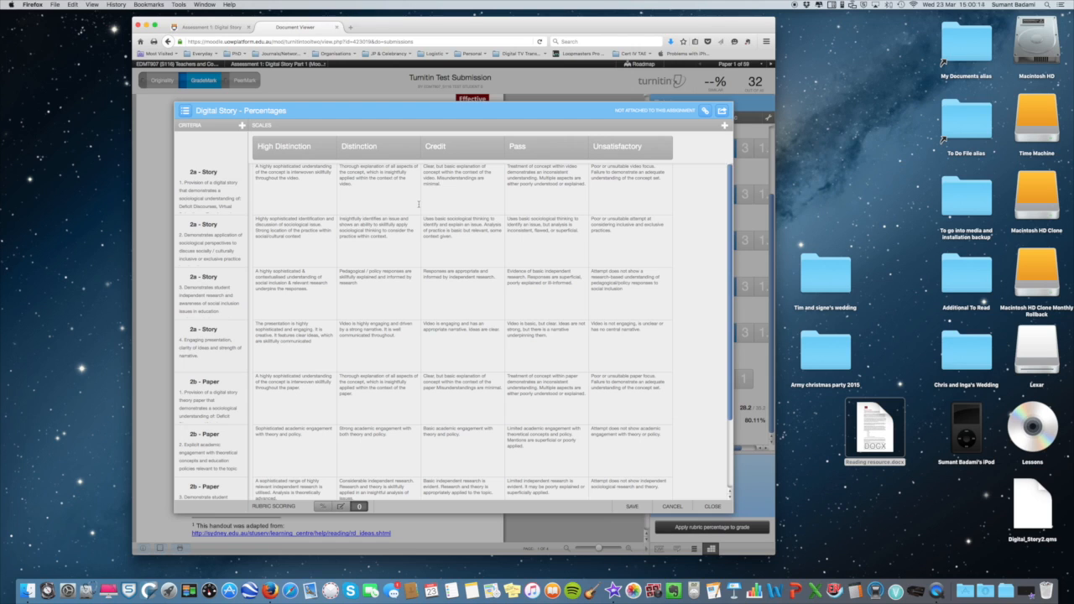
scroll(712, 391, "down", 3)
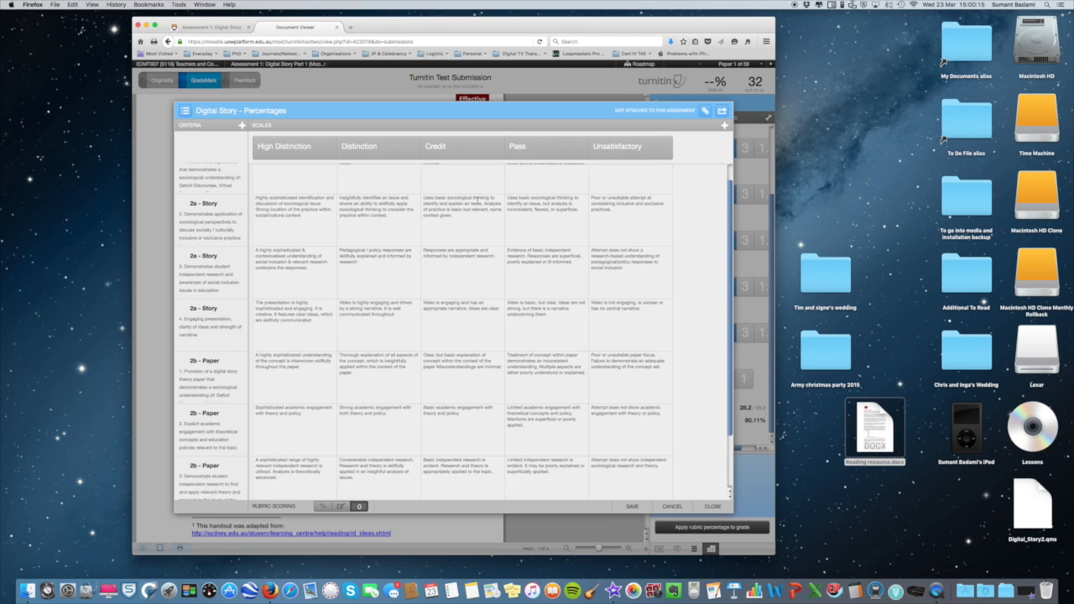
scroll(450, 399, "up", 3)
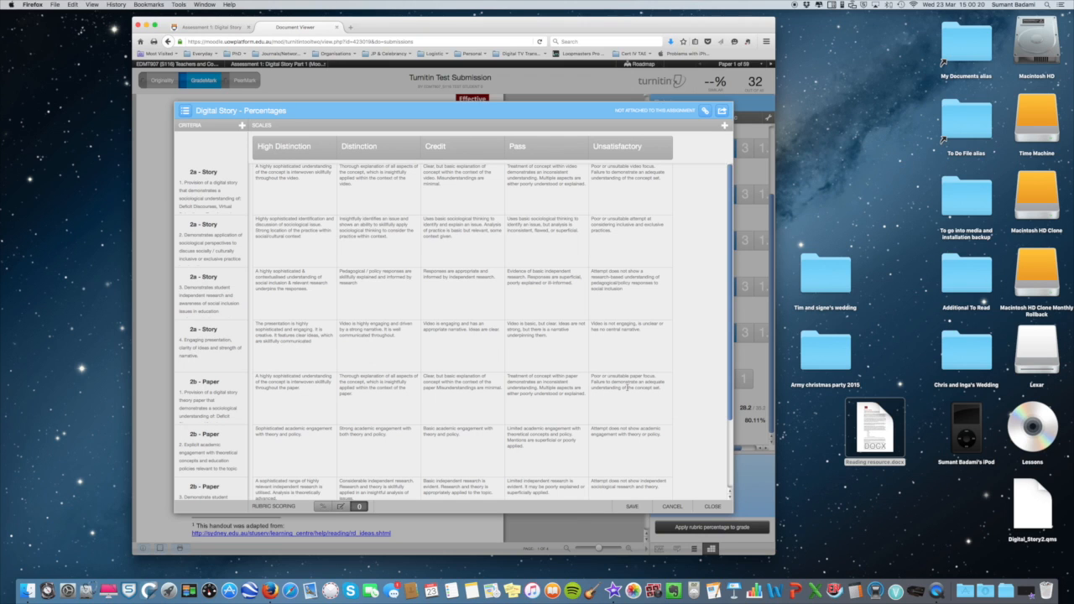
scroll(449, 182, "down", 2)
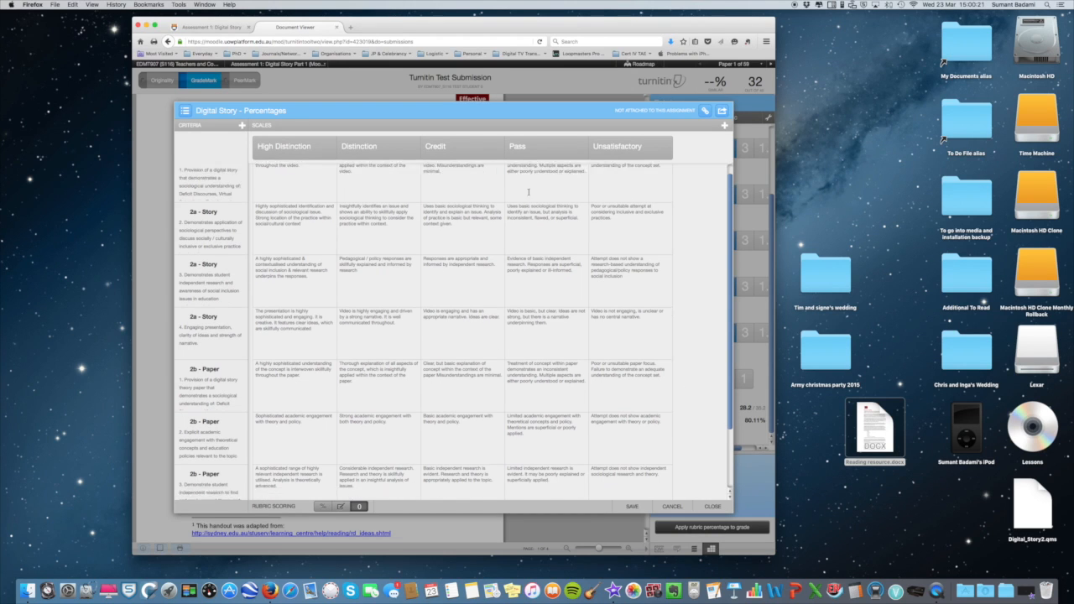
scroll(449, 181, "up", 2)
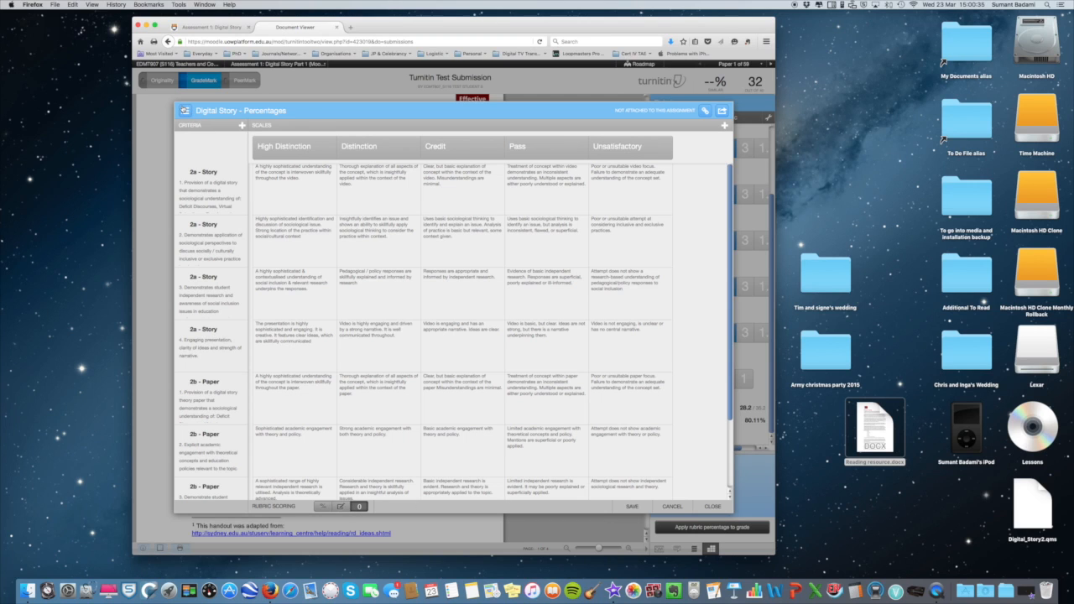
Step: Switch back to the MT907 Digital Story Rubric, discarding the unsaved scoring change, and close the rubric manager
left_click(184, 110)
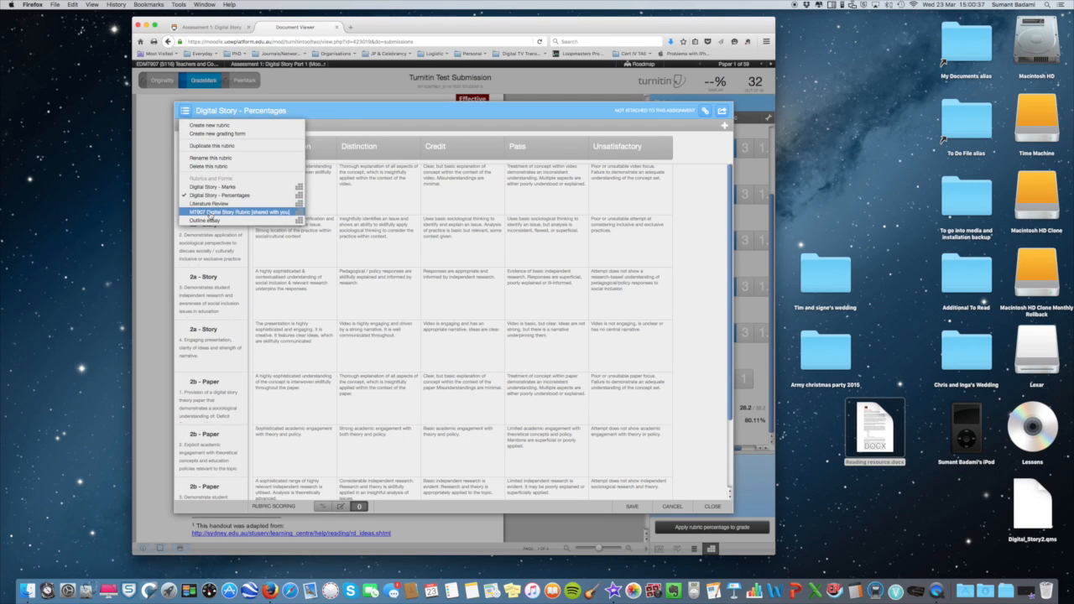
left_click(210, 213)
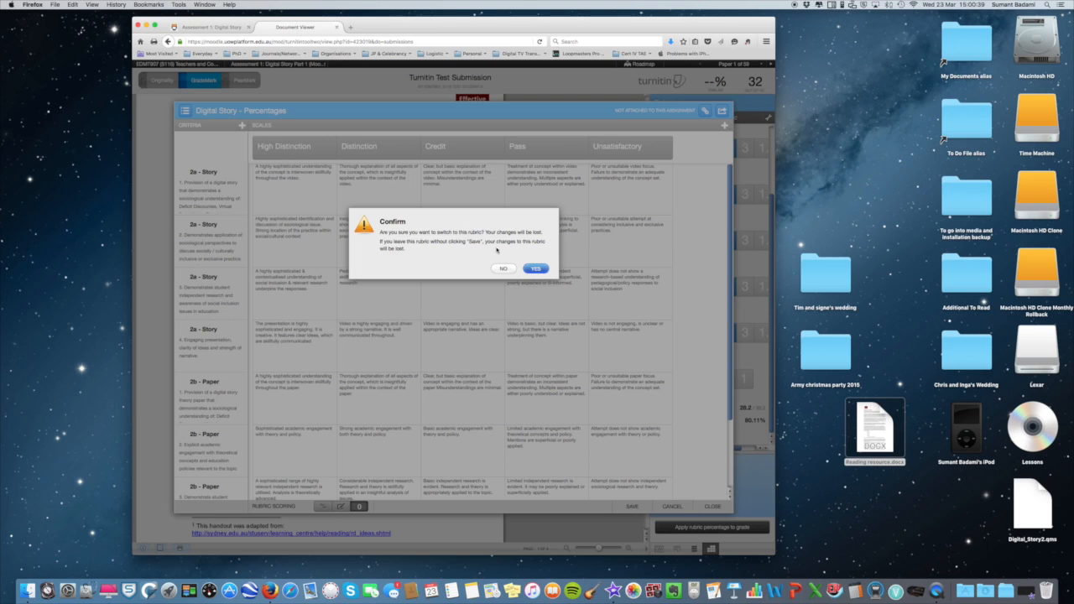
left_click(536, 268)
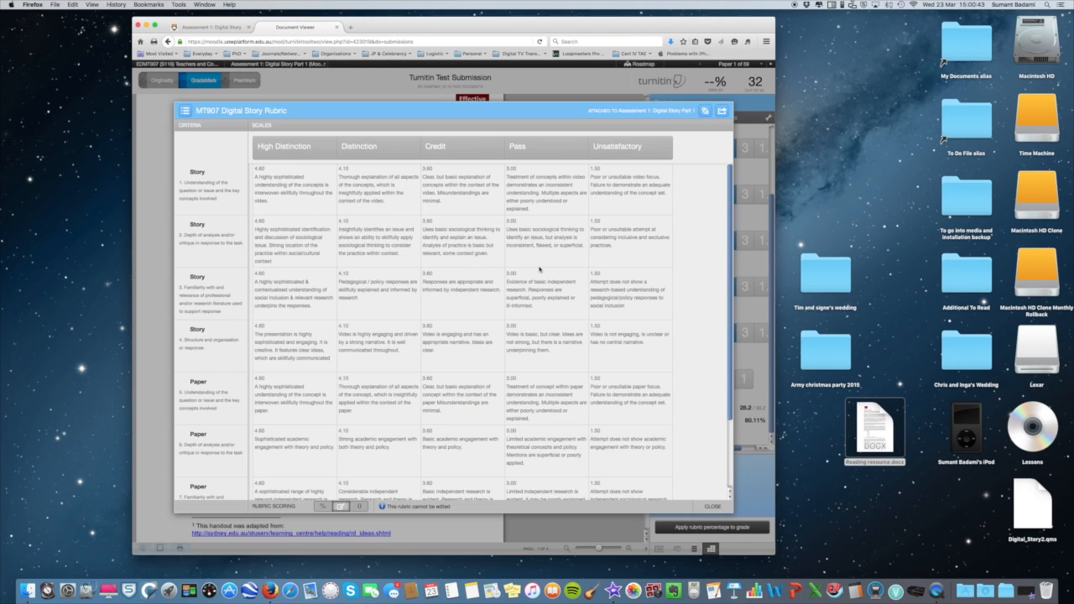
left_click(713, 508)
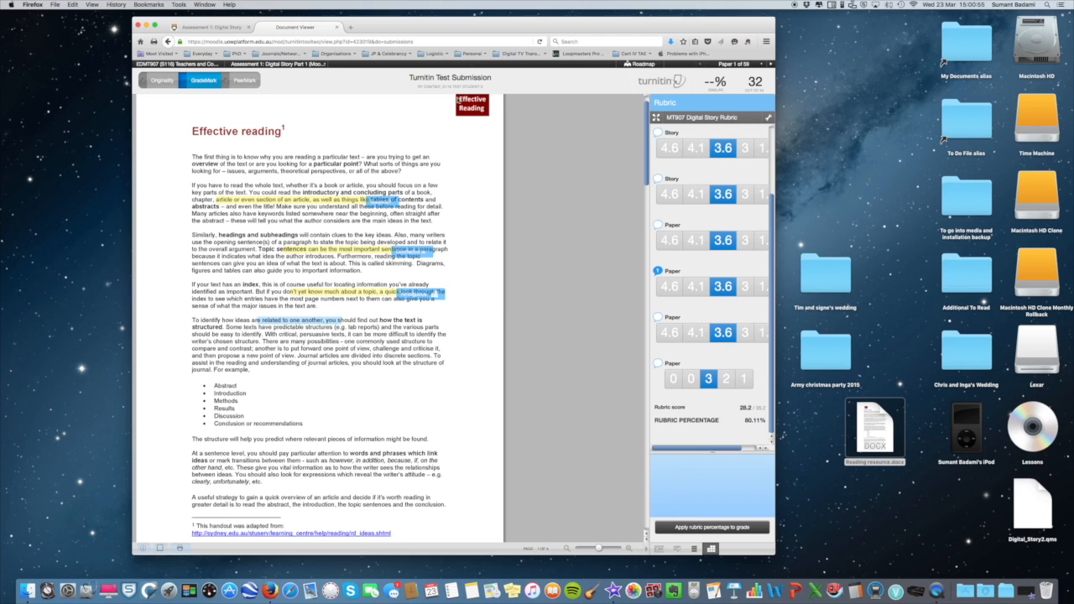
Step: Select the overall grade field and reapply the rubric percentage to the grade
scroll(374, 204, "up", 1)
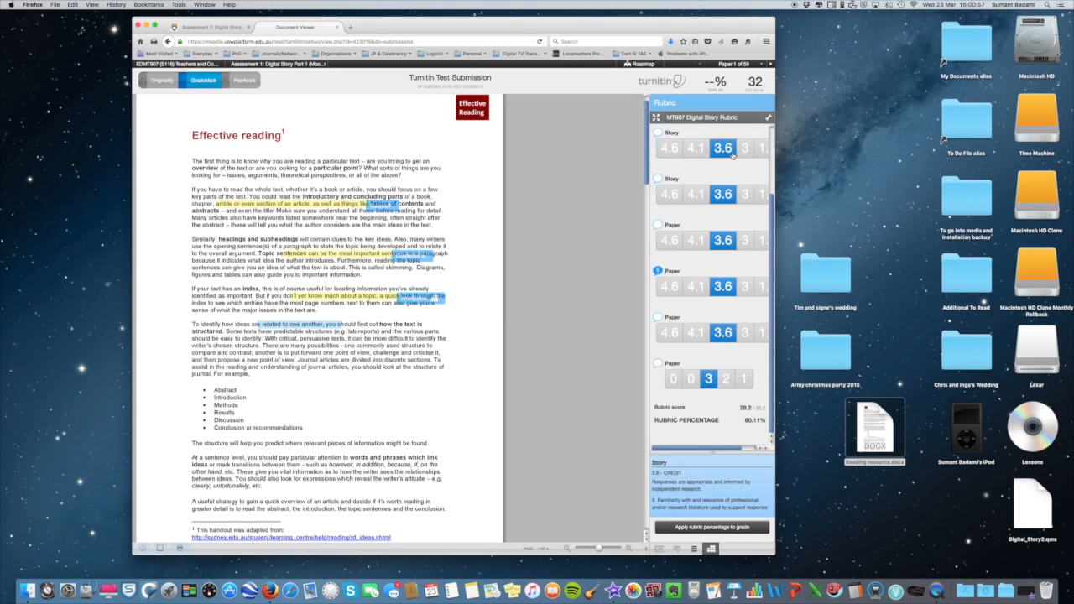
left_click(759, 82)
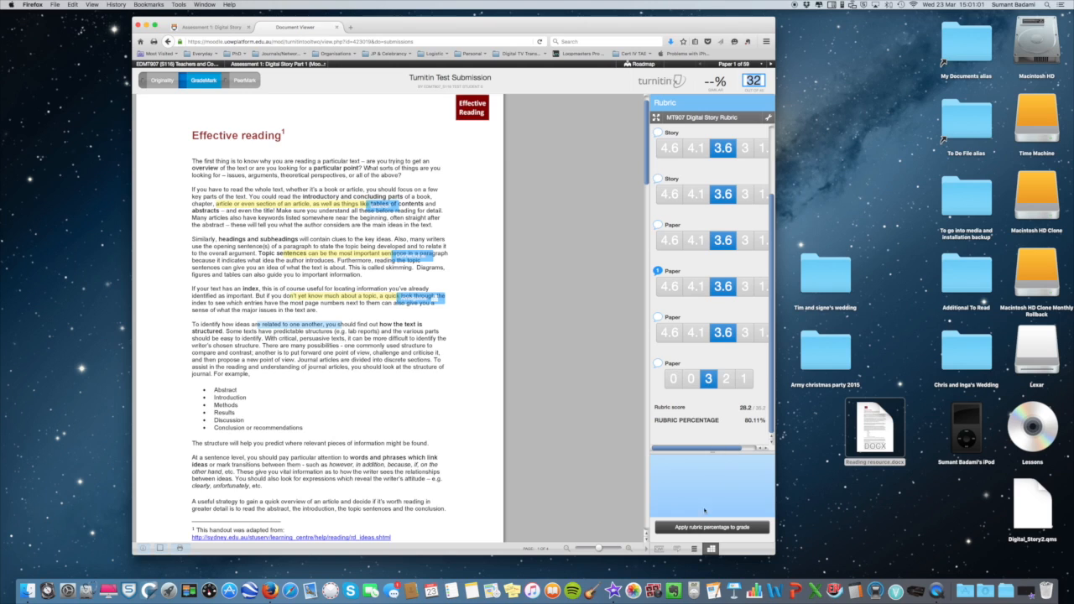
left_click(687, 529)
Step: Show the submission's General Comments and close the Document Viewer to return to the Moodle submission inbox
left_click(677, 549)
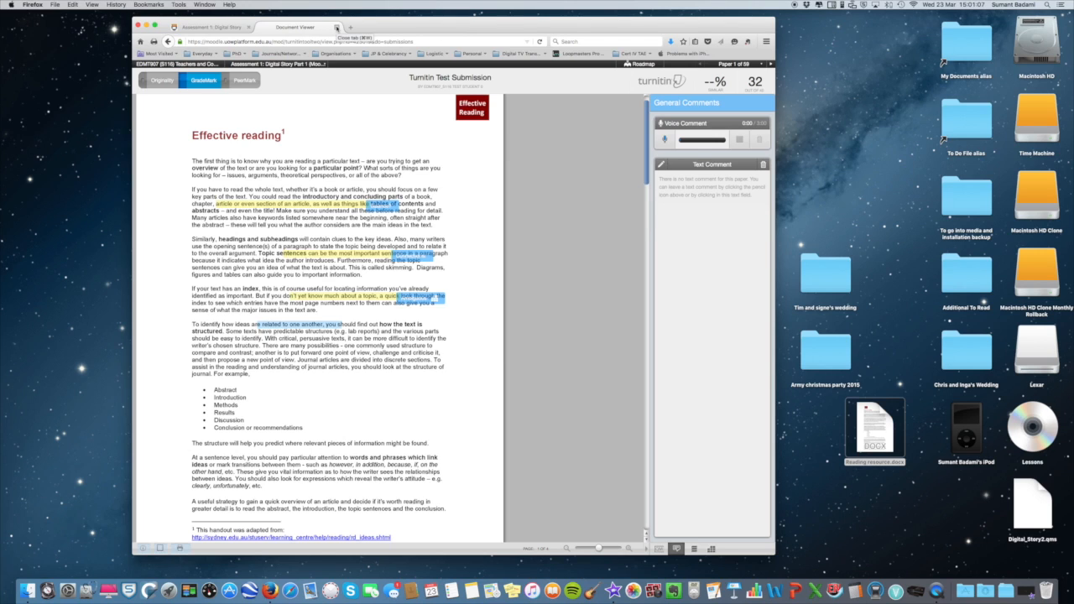
left_click(337, 27)
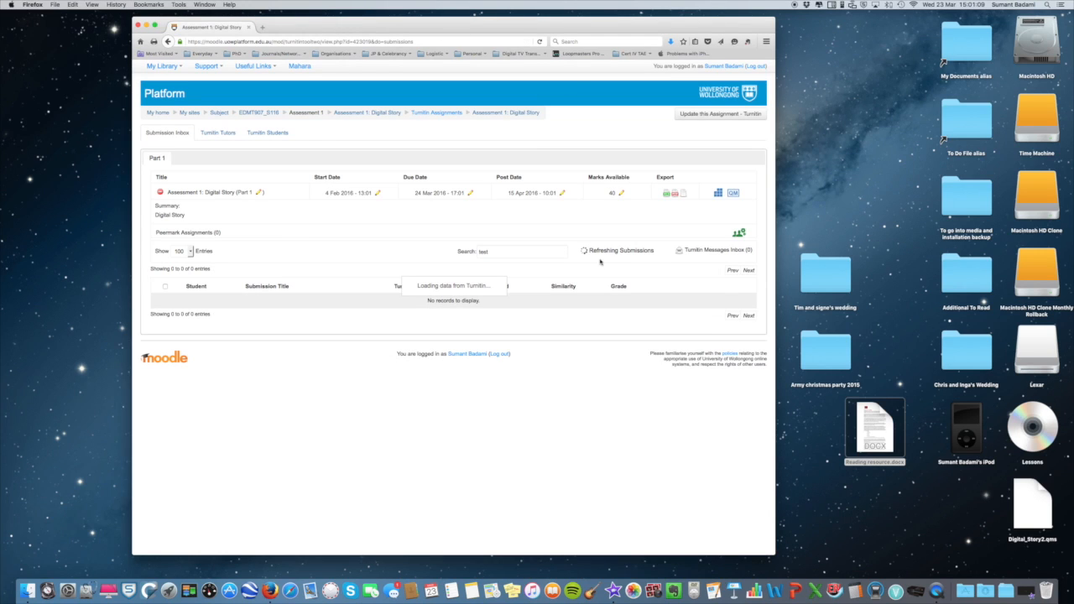